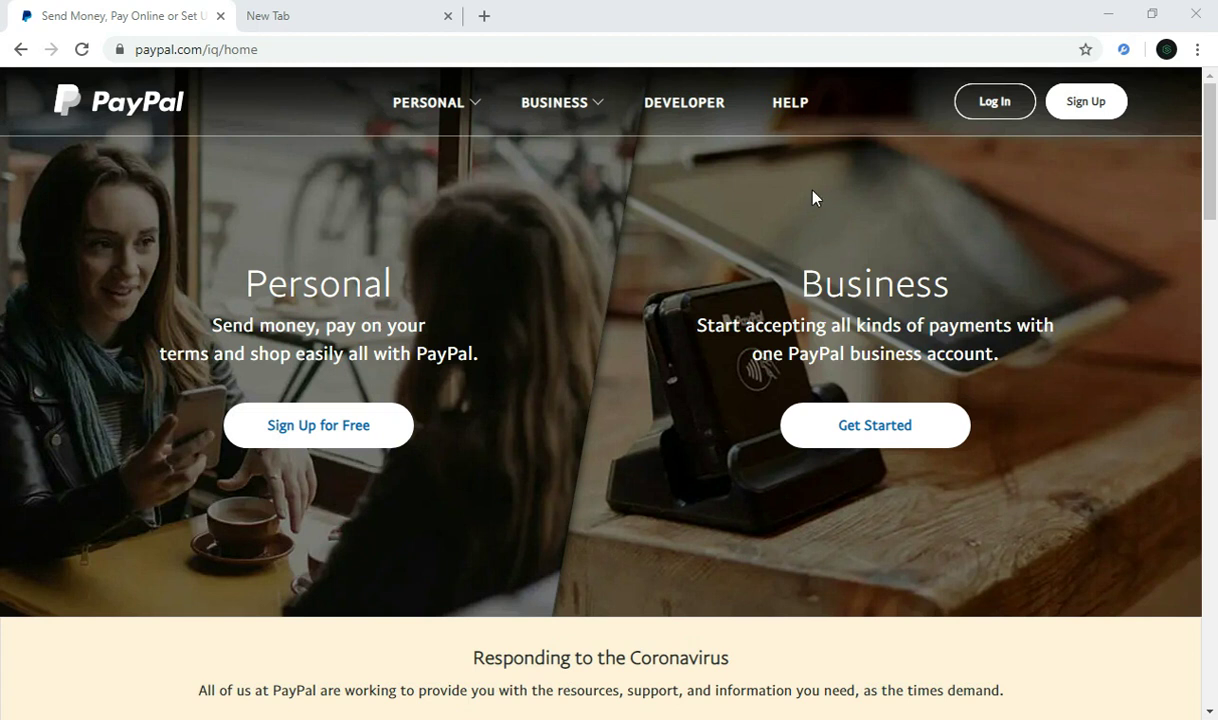
Step: Begin PayPal sign-up, choose the Business Account type and continue
click(1071, 110)
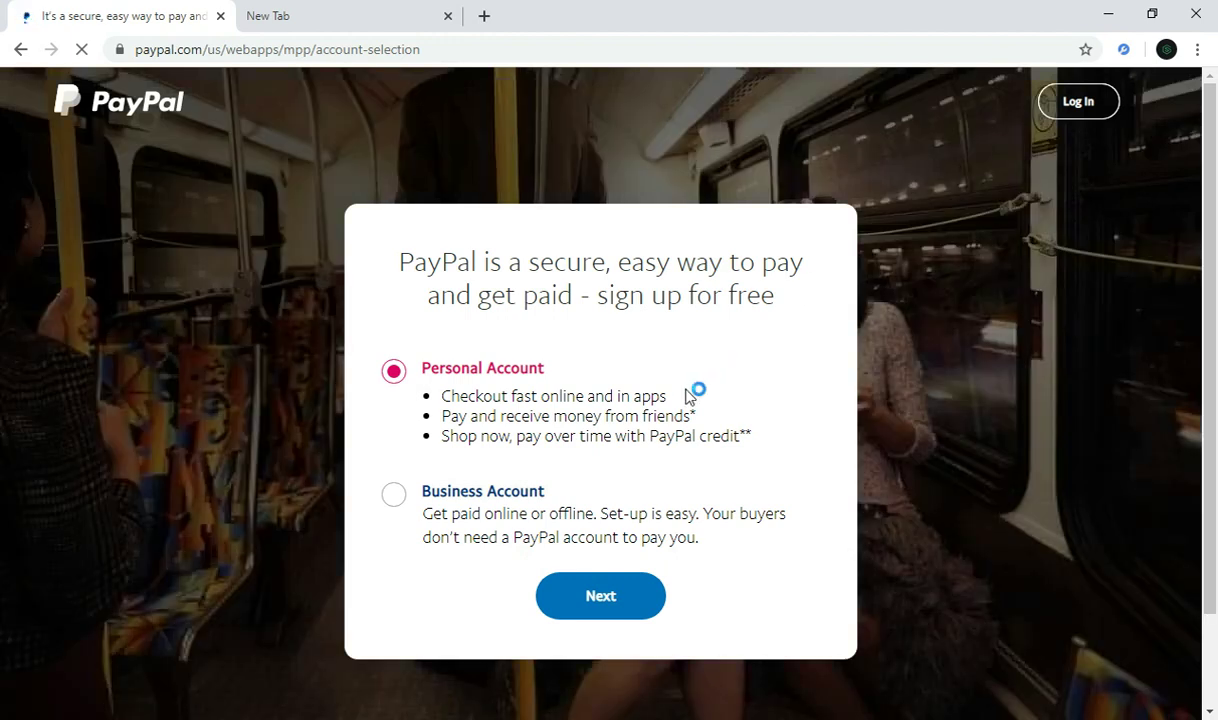
click(395, 495)
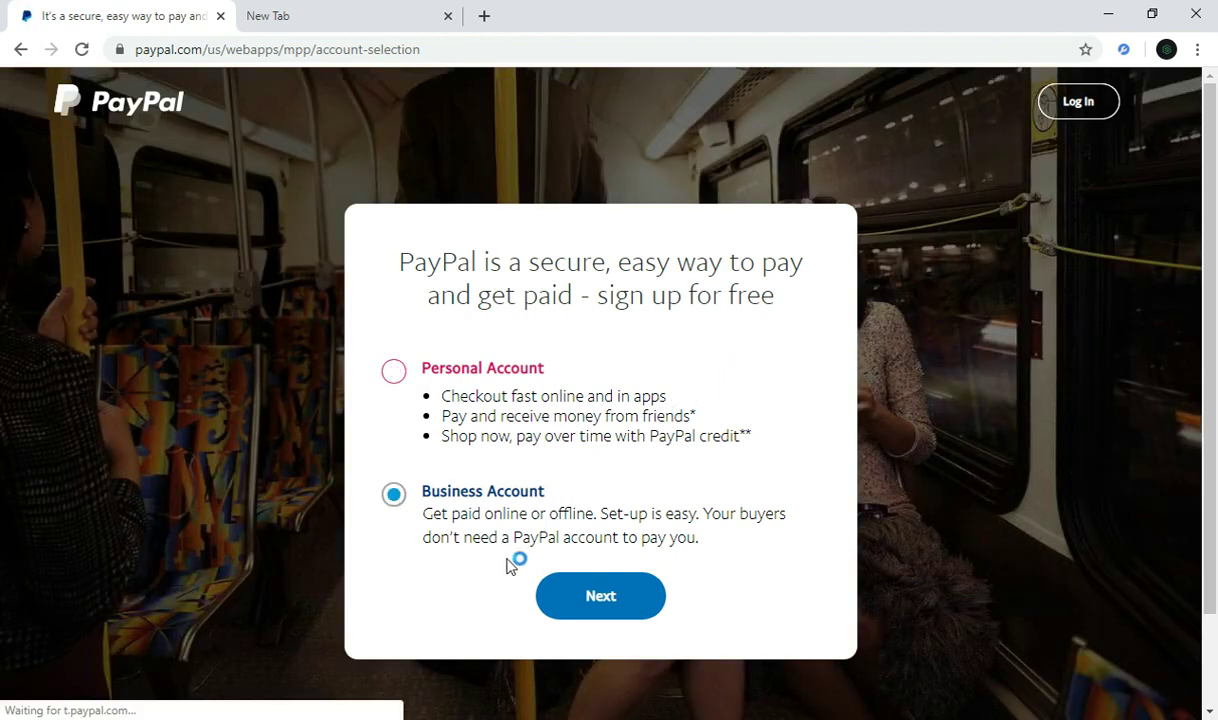
click(565, 593)
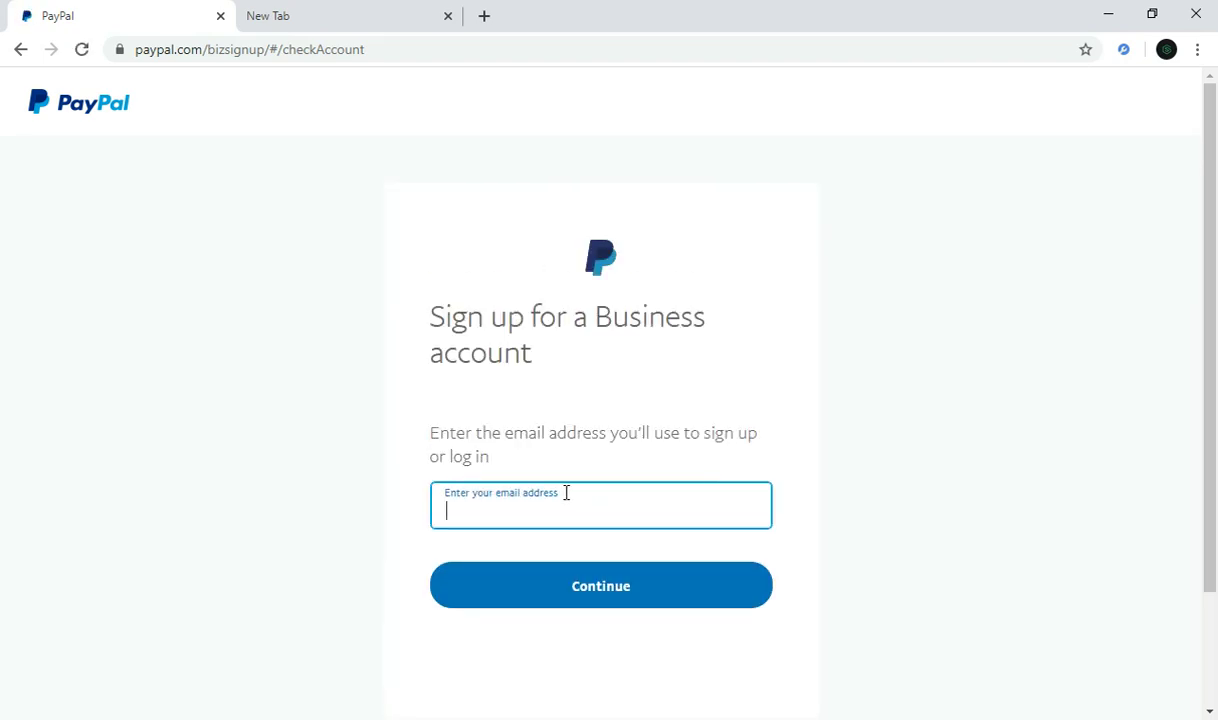
Step: Paste the email copied from the other tab as the sign-up email, then set an account password
click(307, 31)
triple_click(305, 53)
key(ctrl+c)
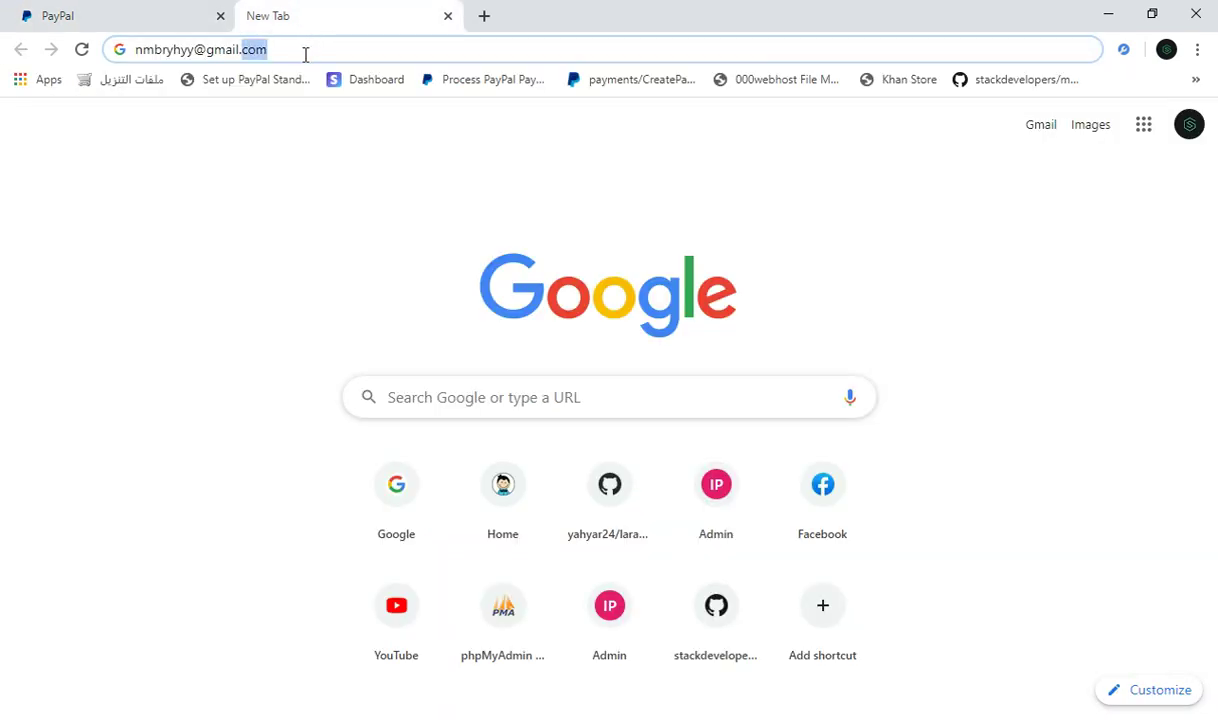
click(78, 10)
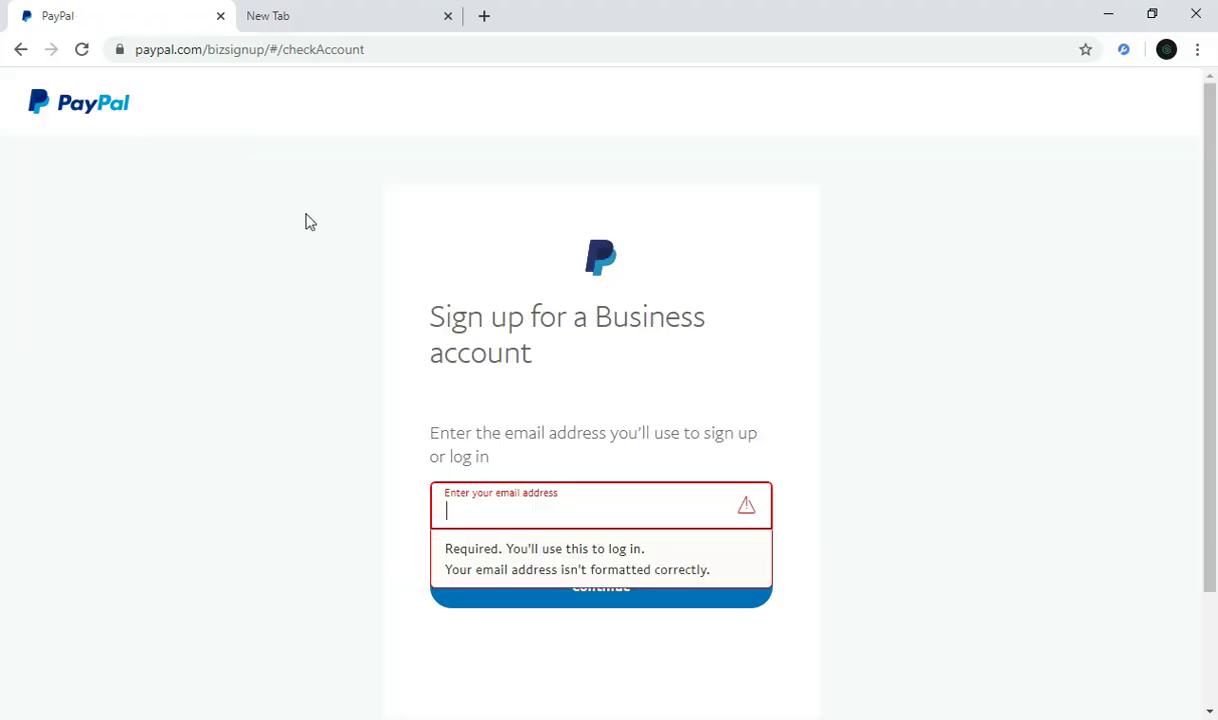
click(522, 508)
key(ctrl+v)
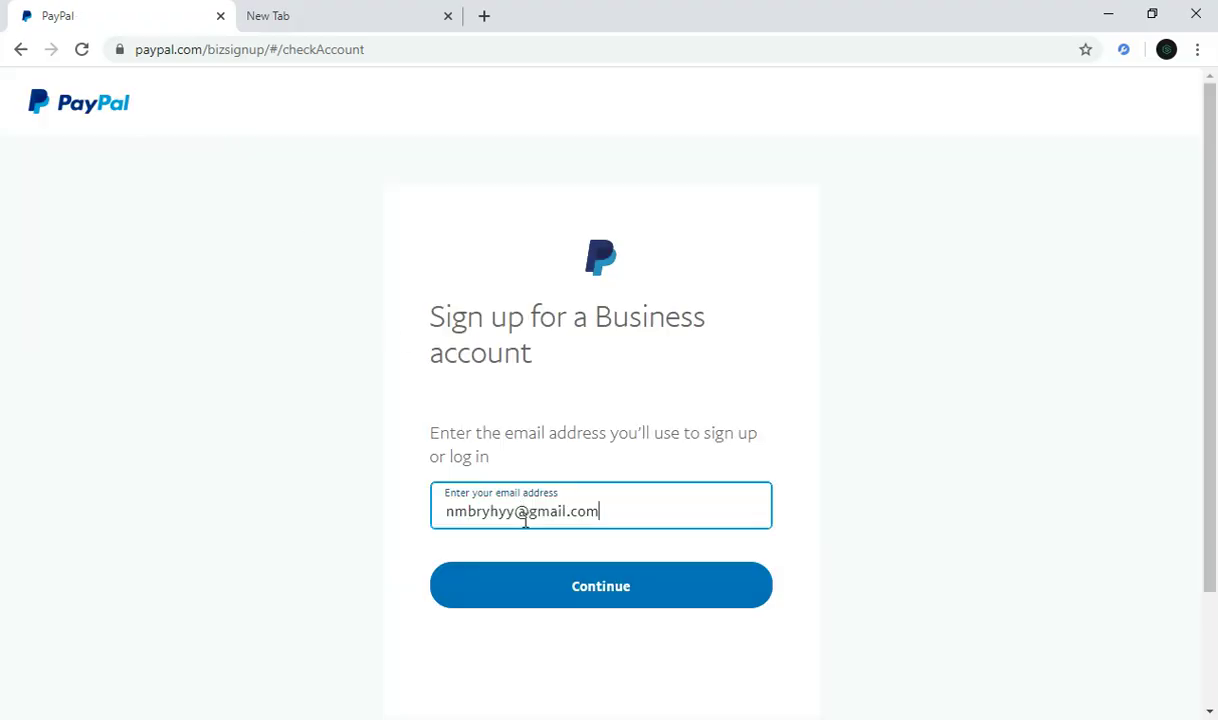
click(553, 586)
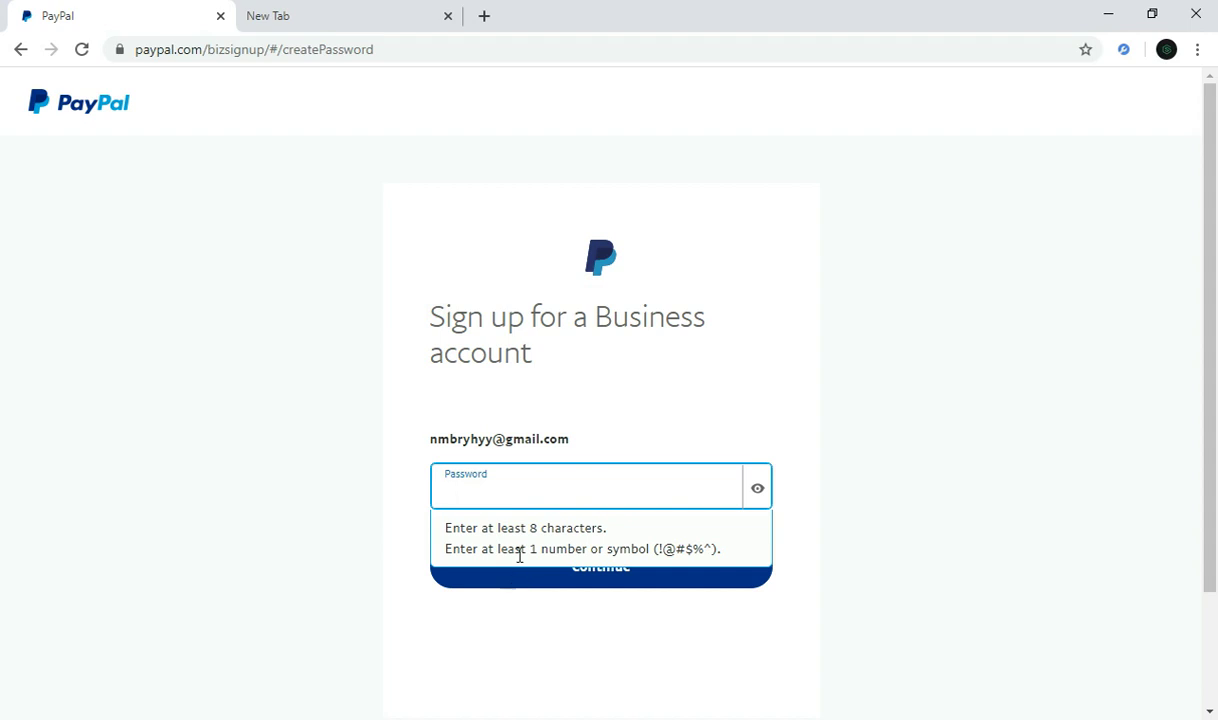
text(•••)
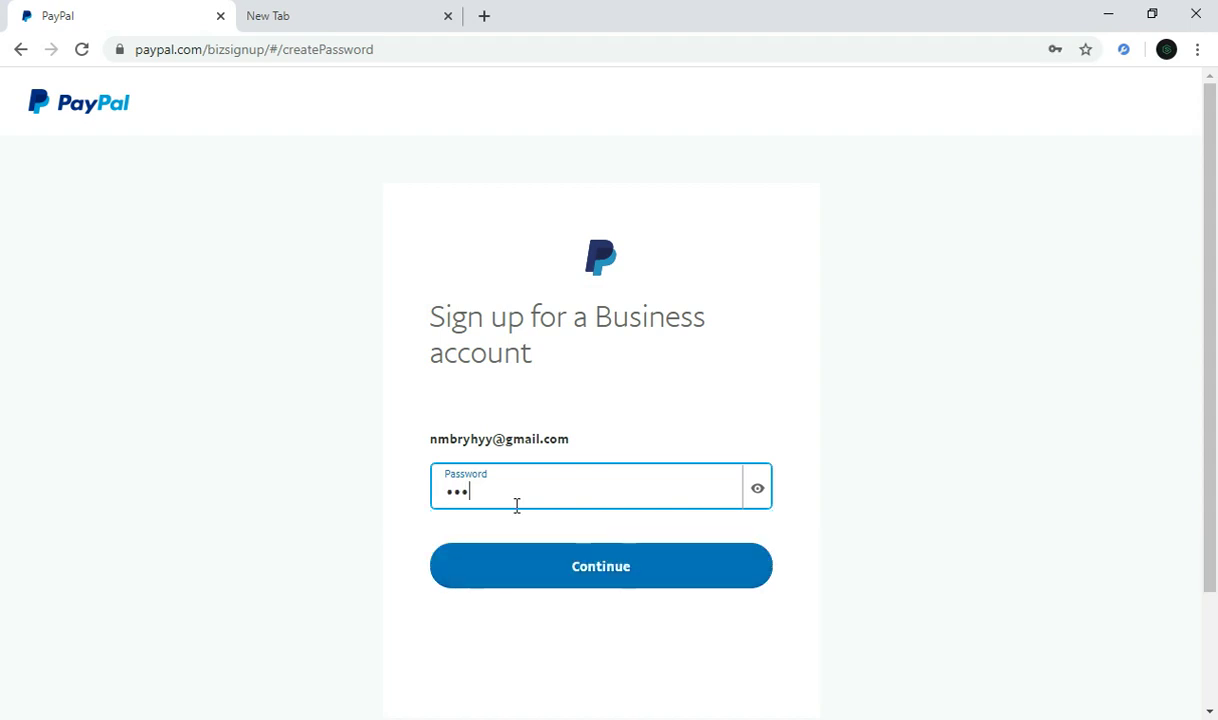
text(•••••••)
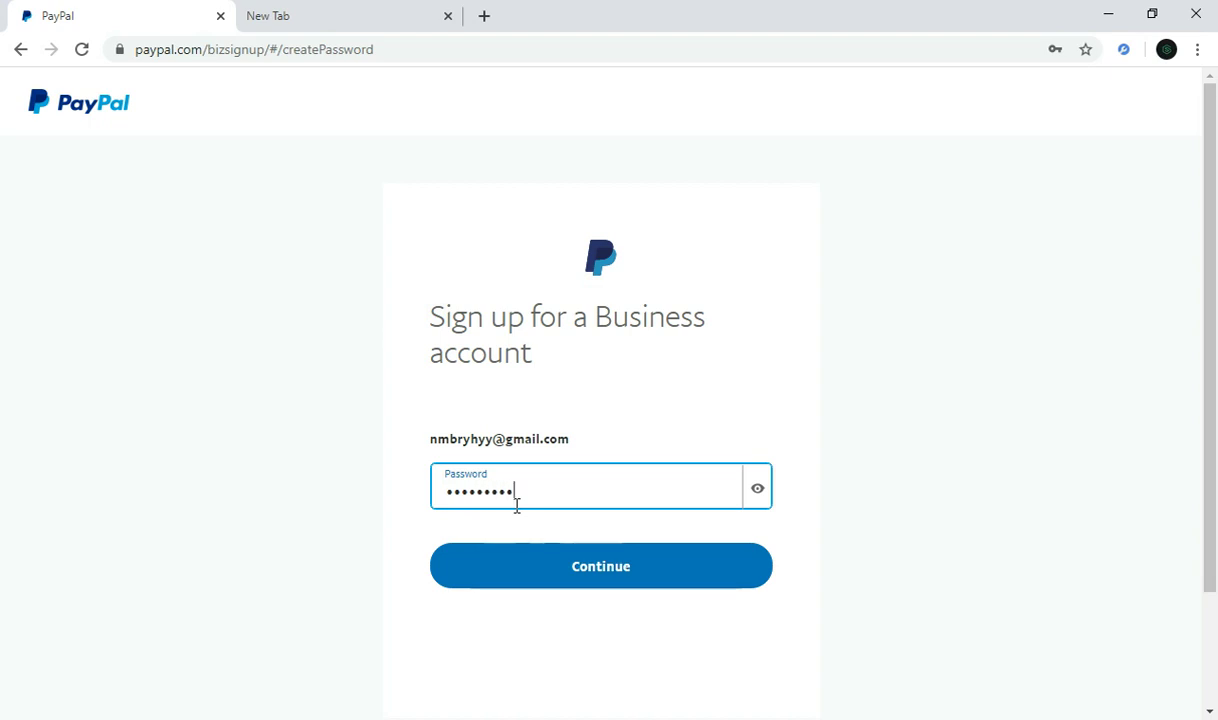
key(Return)
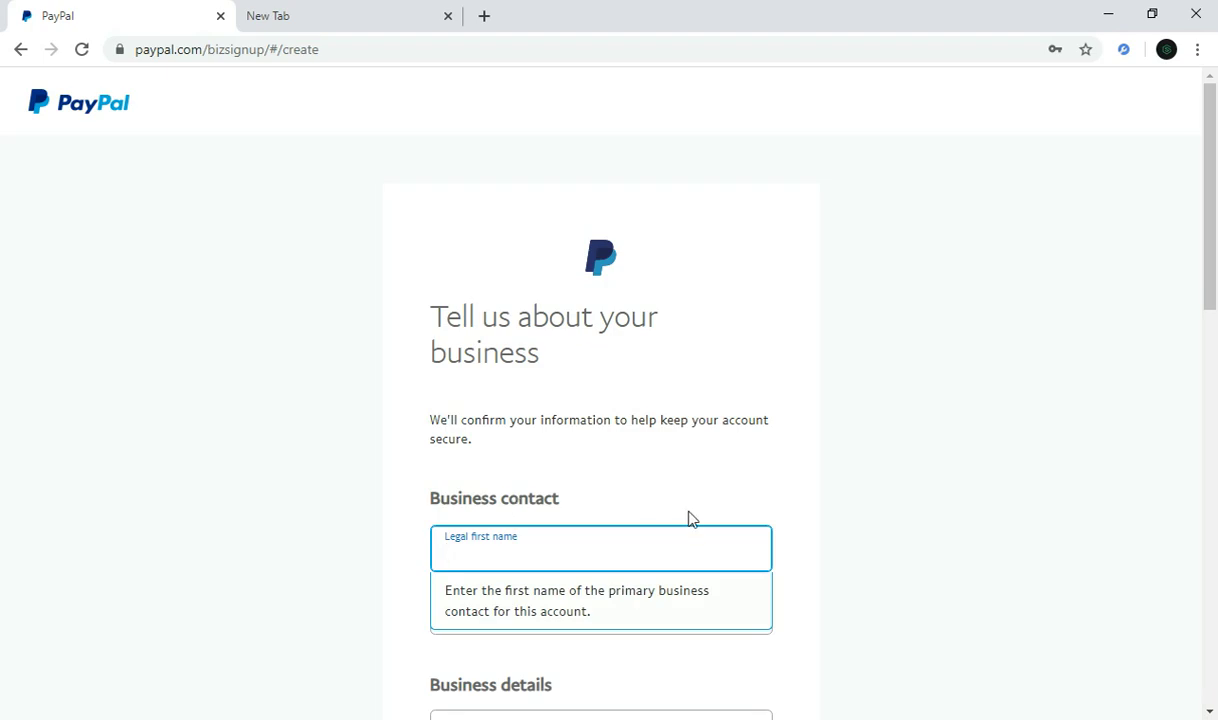
Step: Fill in the contact's legal first and last names
drag(1216, 236, 1212, 300)
text(b)
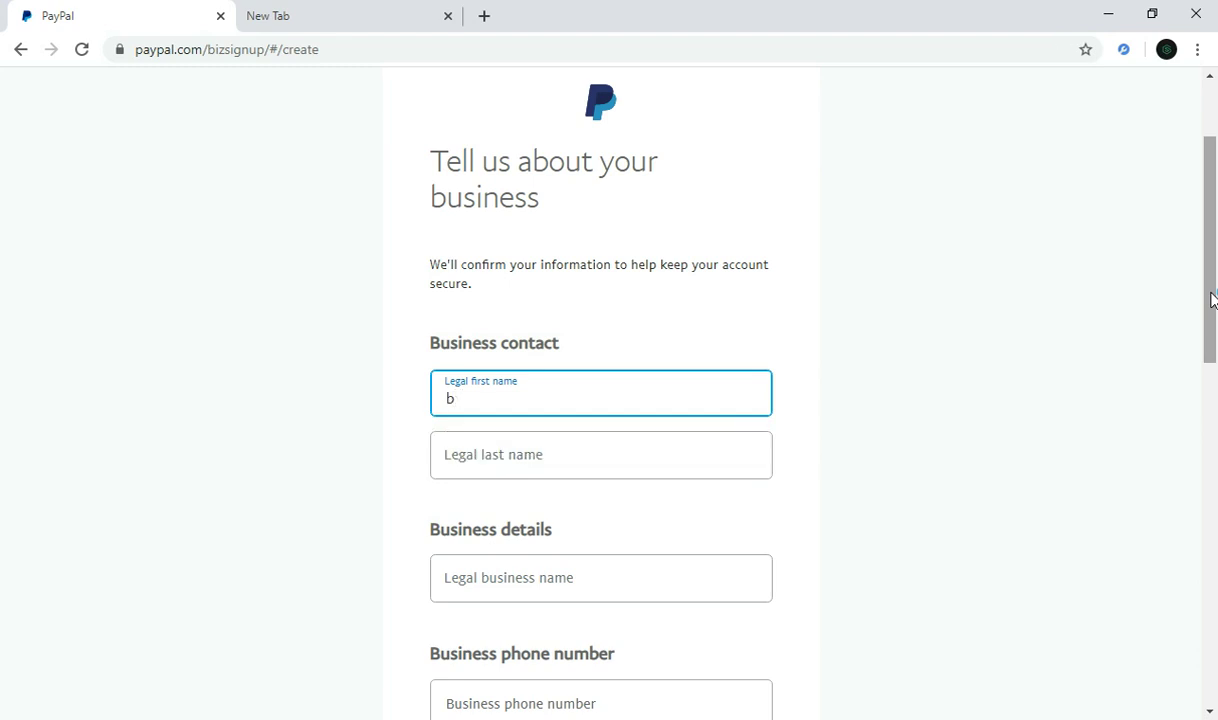
text(ysines)
text(s-na)
key(BackSpace)
key(BackSpace)
text(market)
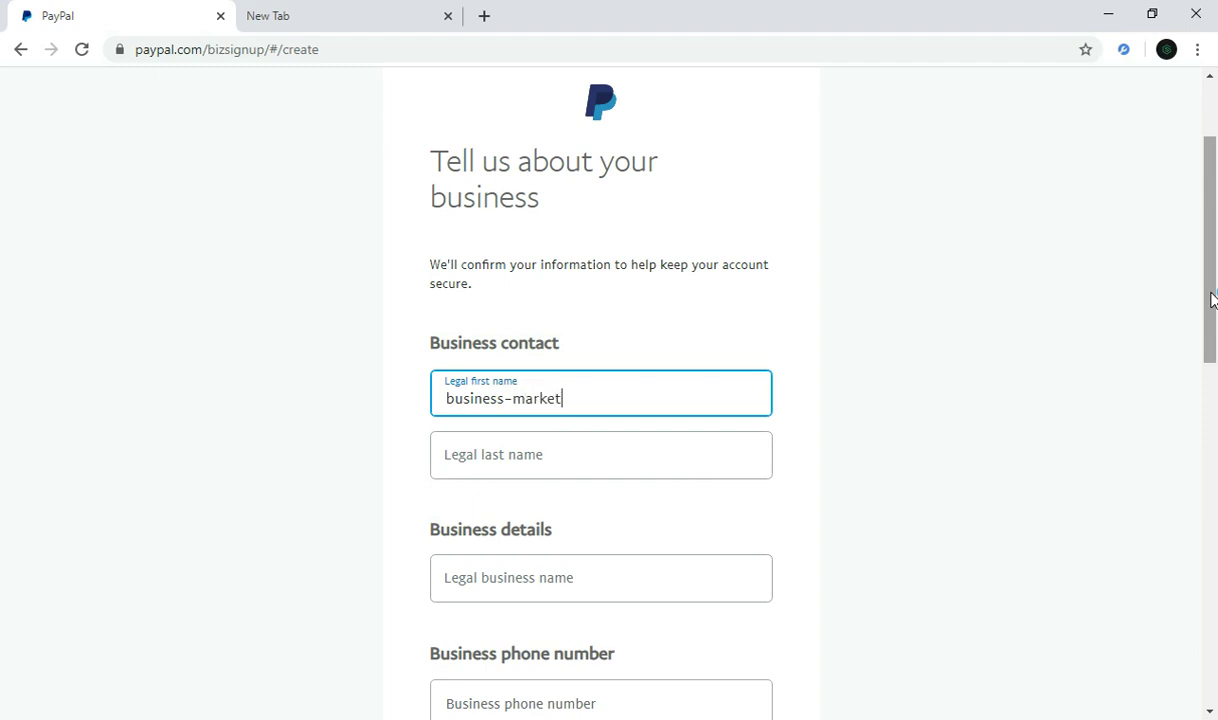
click(624, 470)
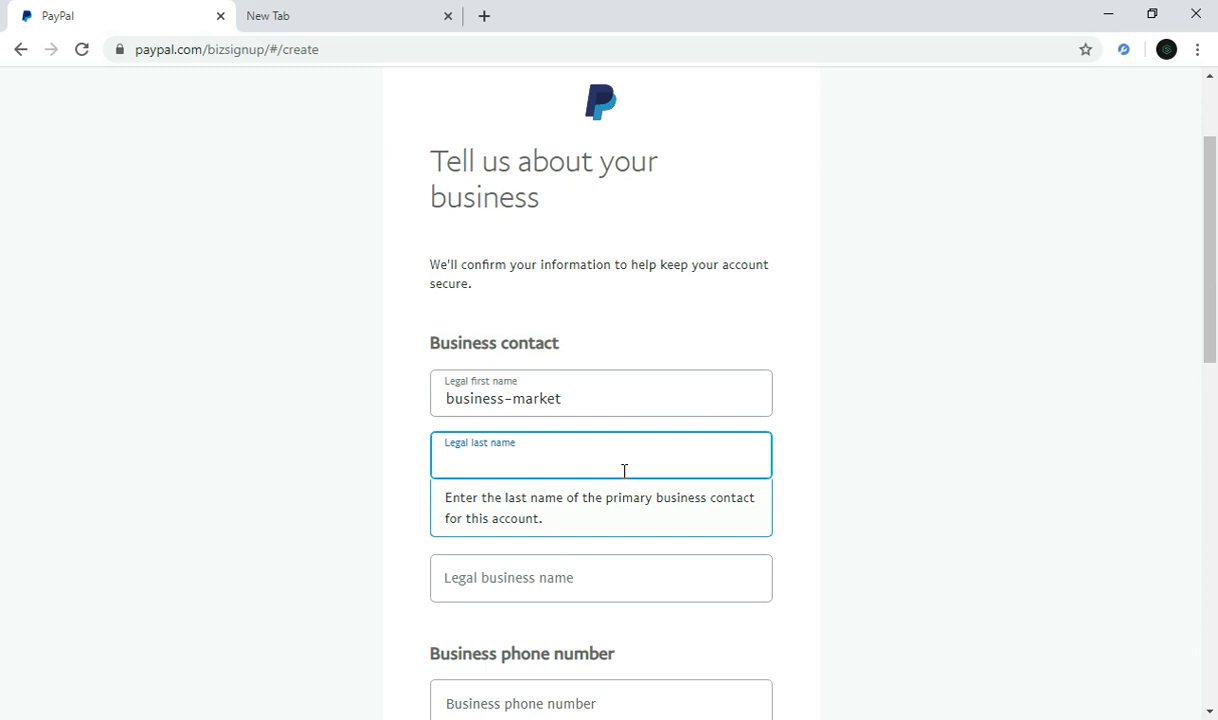
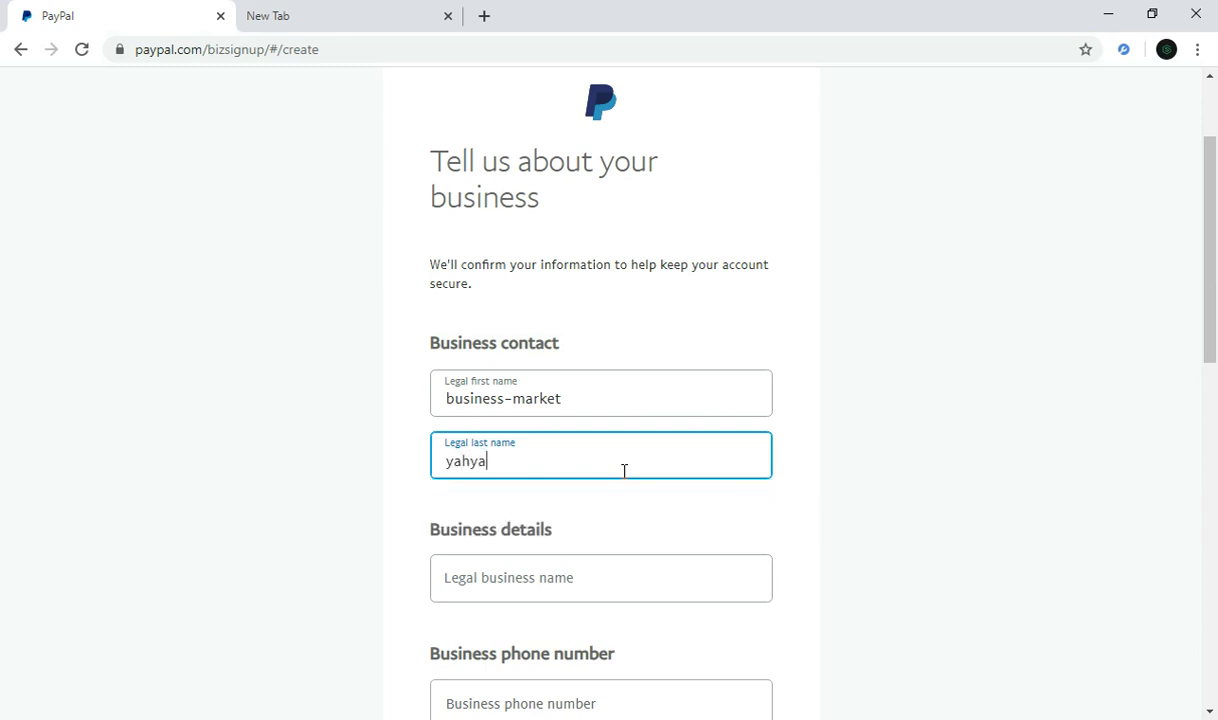
click(614, 588)
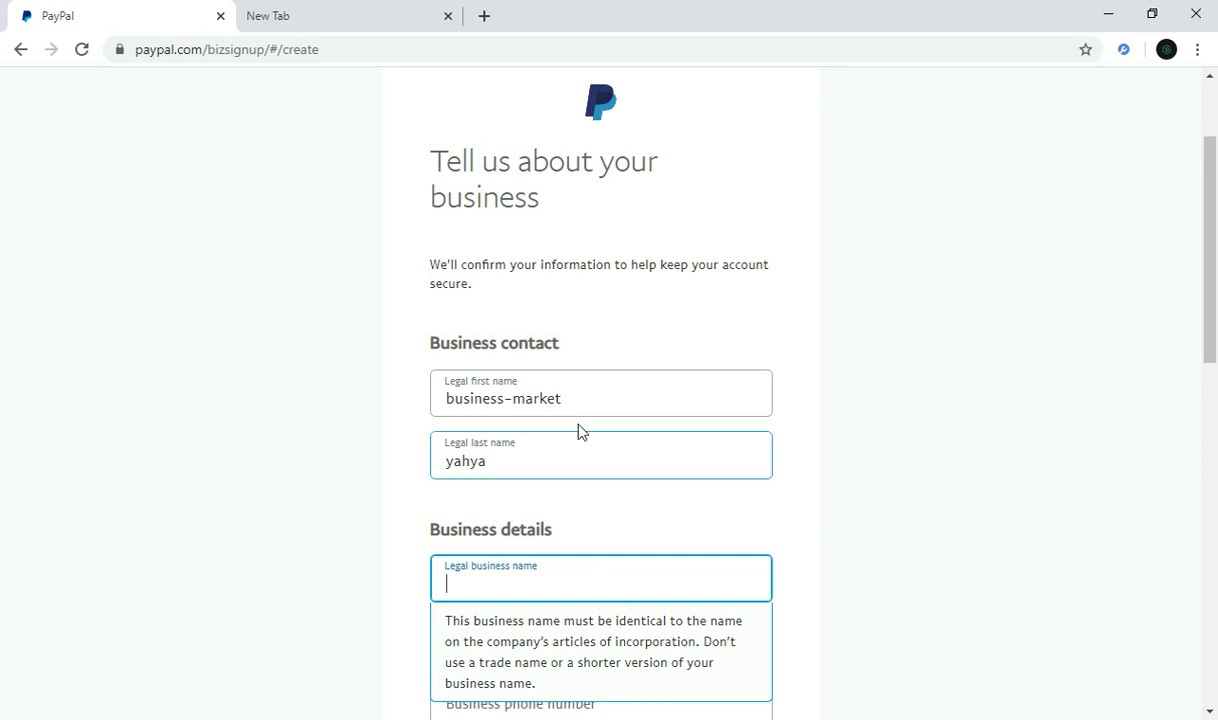
drag(574, 402, 443, 404)
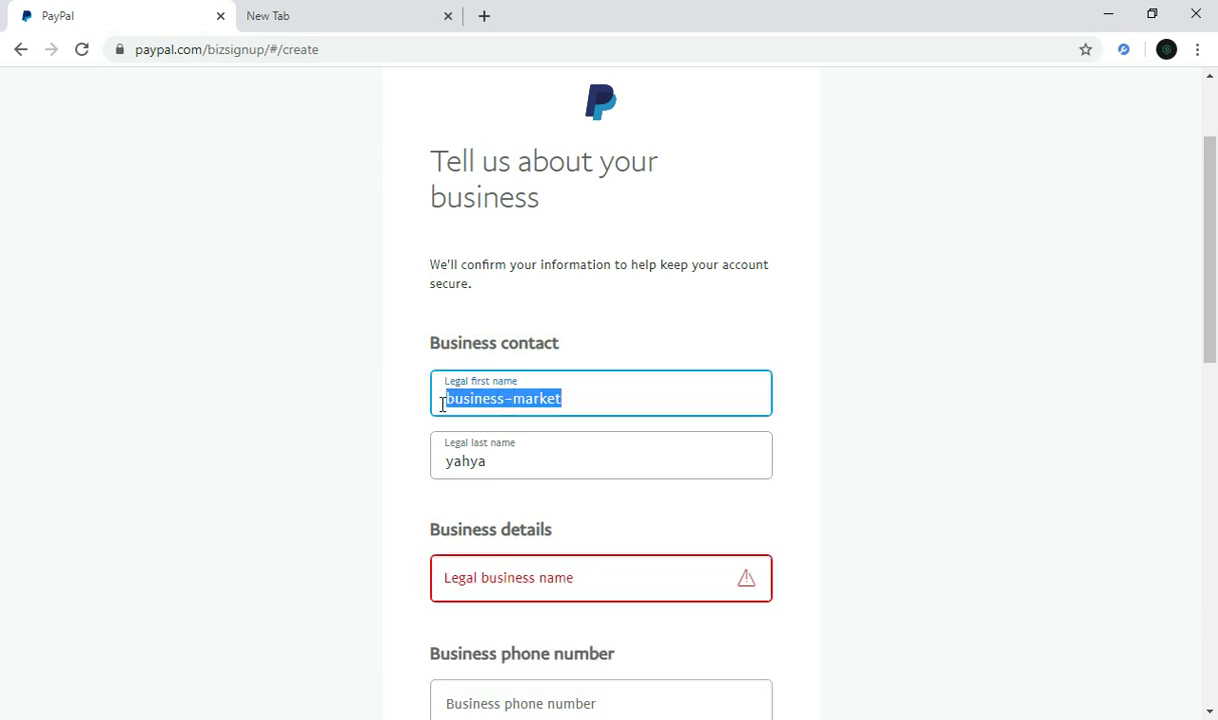
click(454, 459)
double_click(452, 462)
Step: Enter 'business-market' as the legal business name, then open a new browser tab
drag(1215, 303, 1216, 378)
click(582, 355)
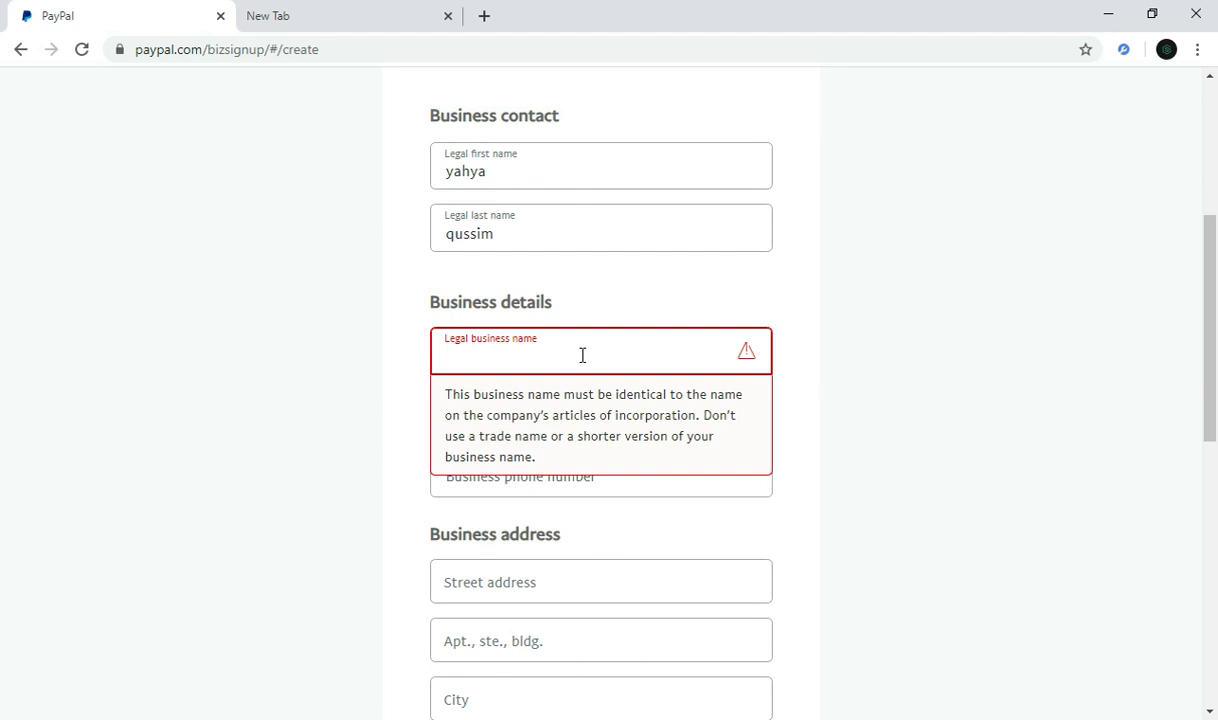
text(bus)
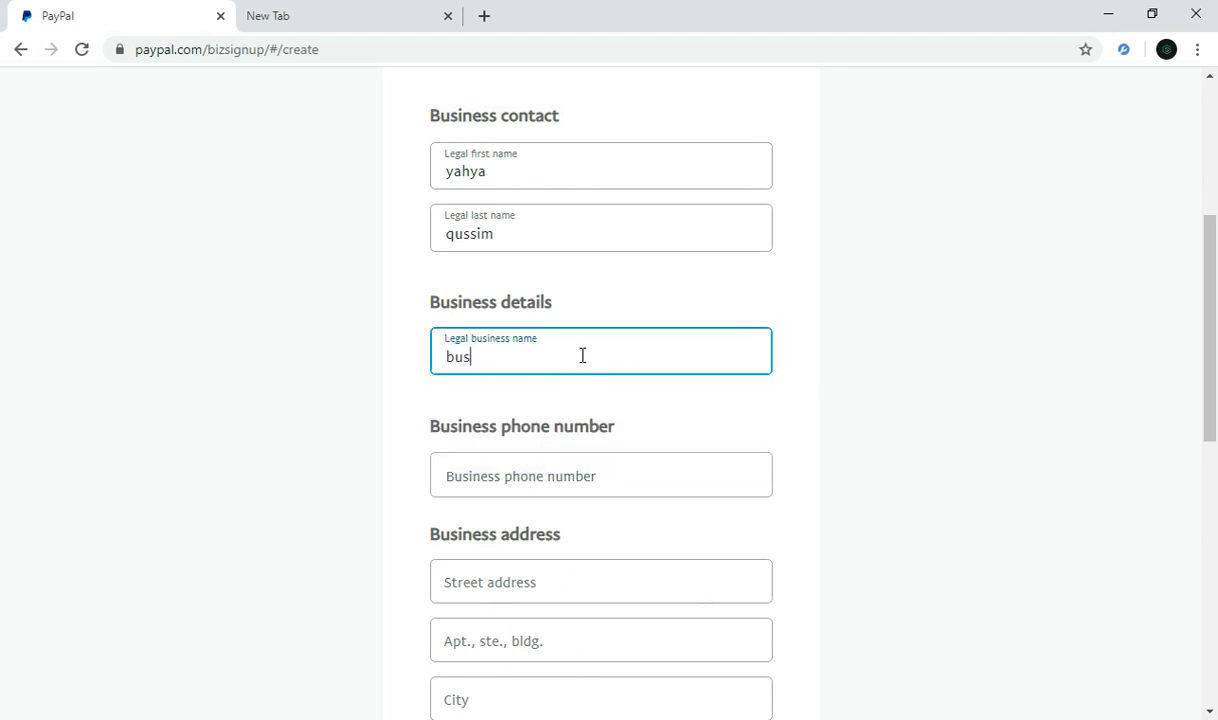
text(iness-mr)
click(527, 475)
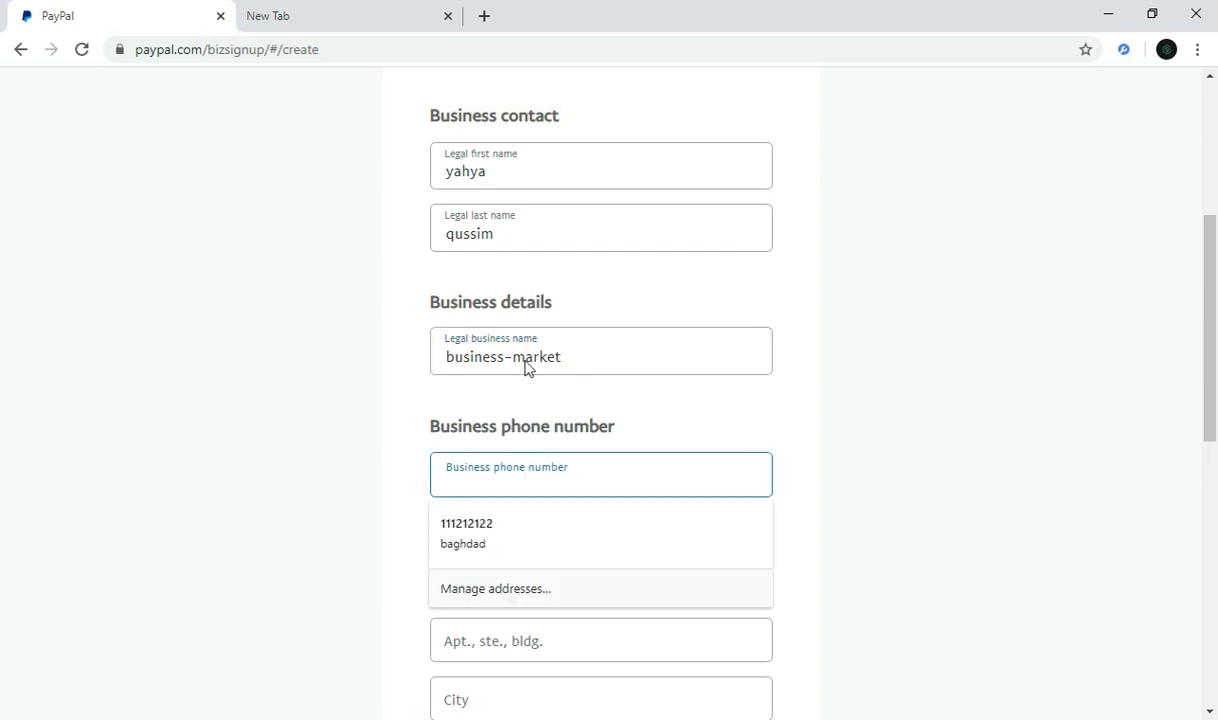
click(483, 16)
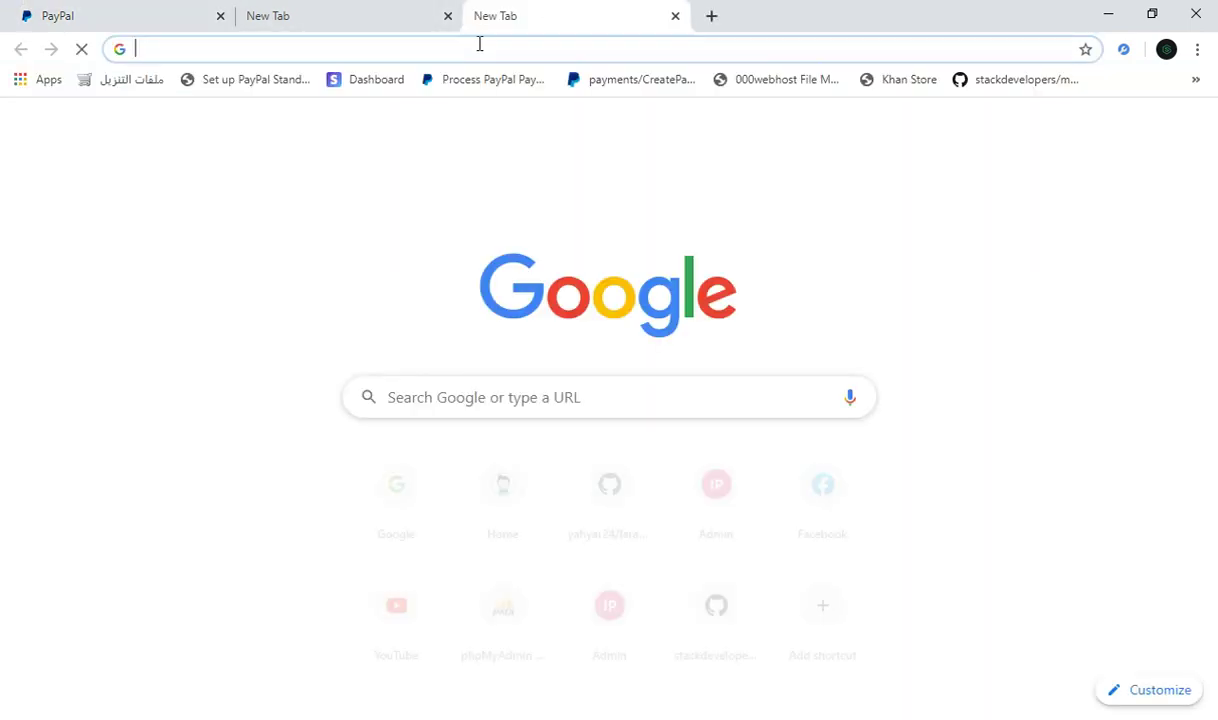
Step: Search Google in Arabic for Jordanian phone numbers
text(g)
key(Return)
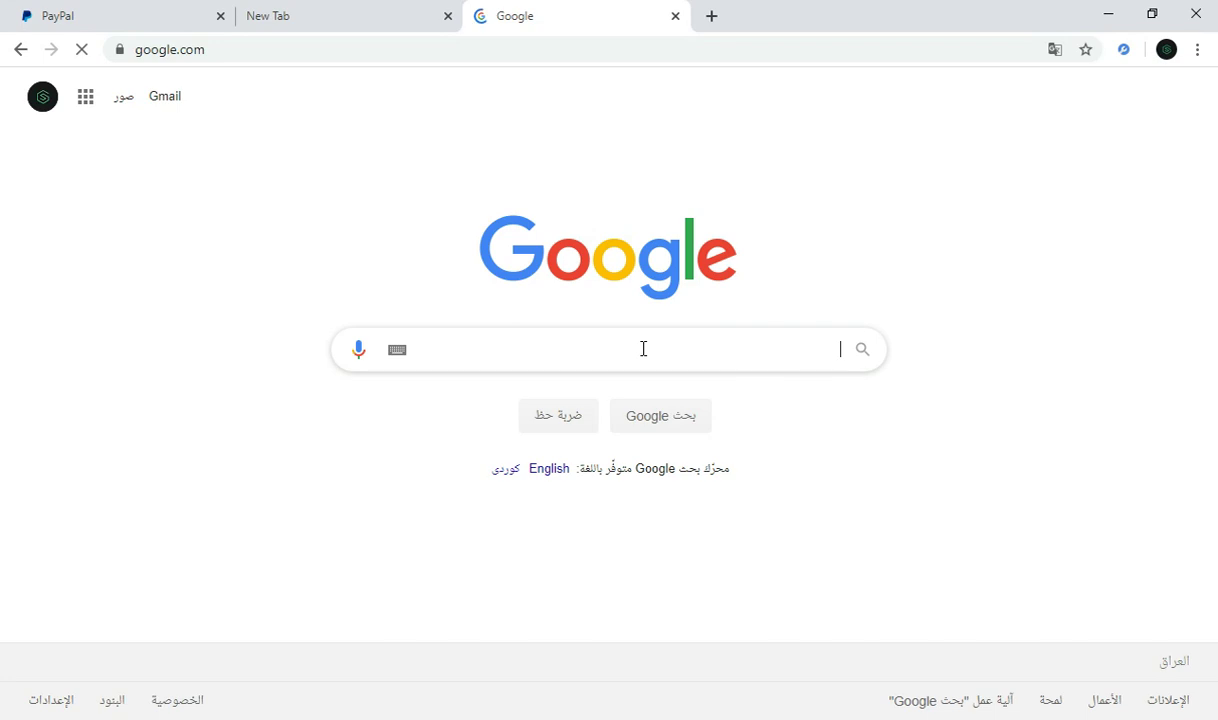
click(643, 348)
text(ال)
key(BackSpace)
key(BackSpace)
text(ا)
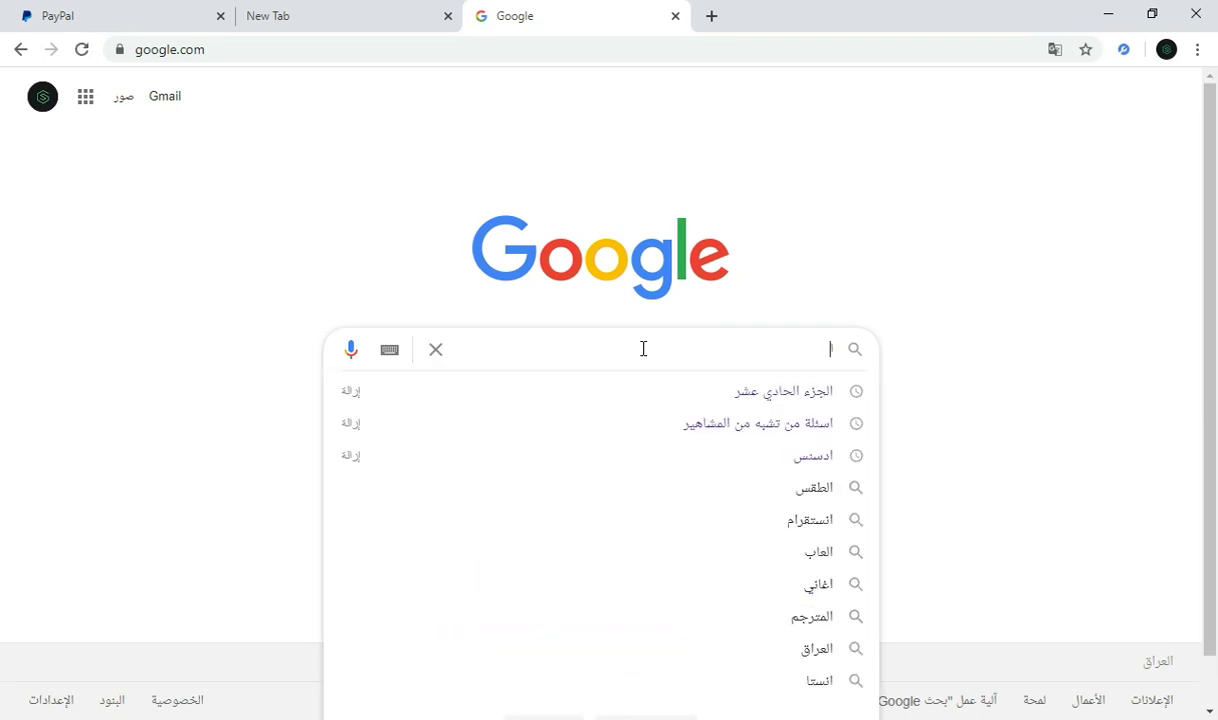
text(لارج)
key(BackSpace)
text(ج)
key(BackSpace)
text(دن)
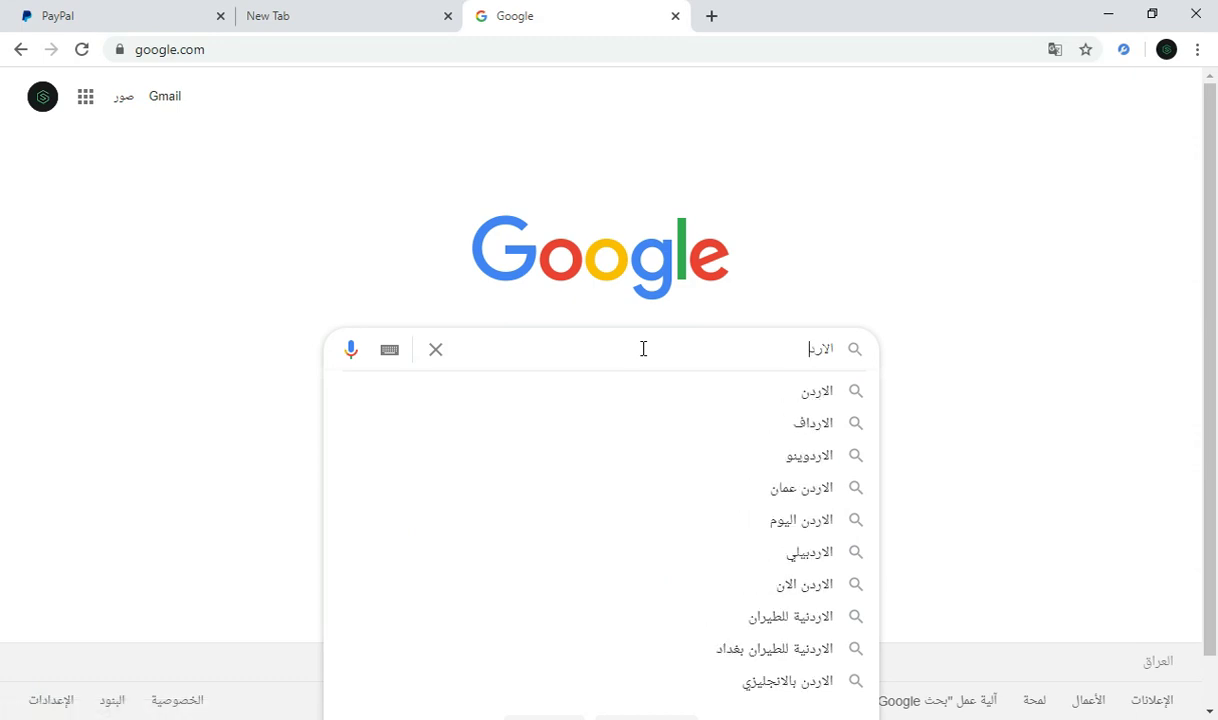
key(BackSpace)
key(BackSpace)
key(BackSpace)
key(BackSpace)
key(BackSpace)
key(BackSpace)
text(رقم)
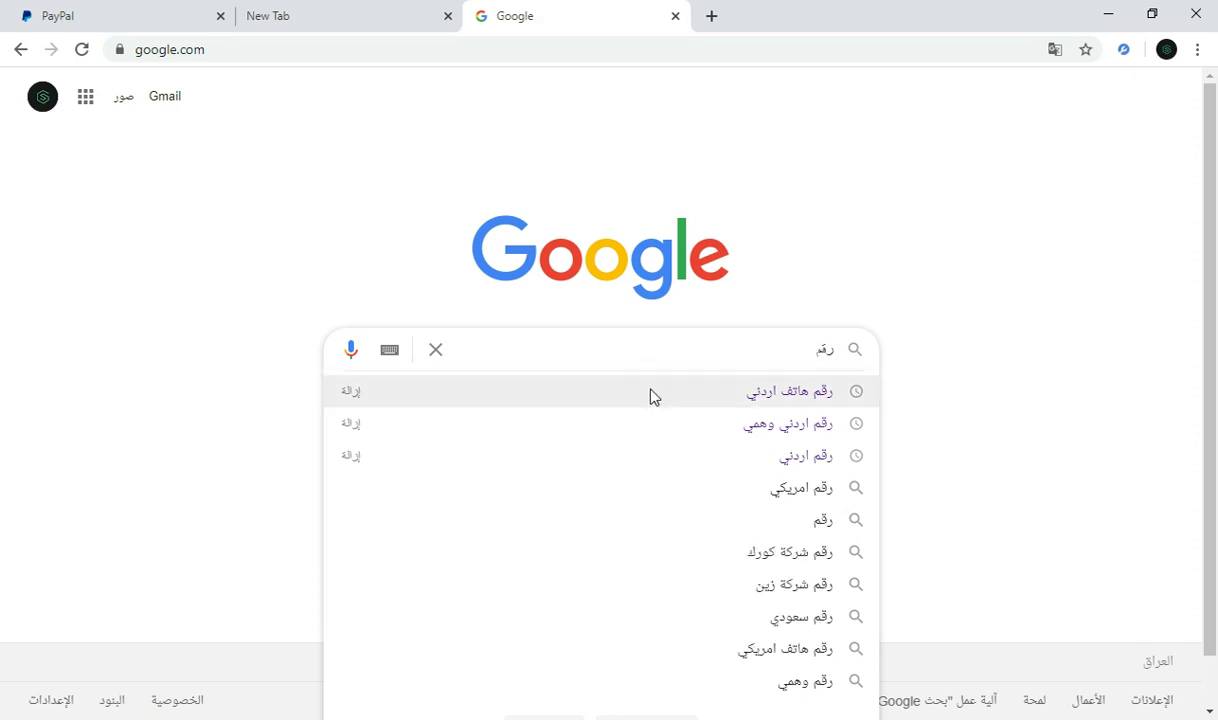
click(651, 396)
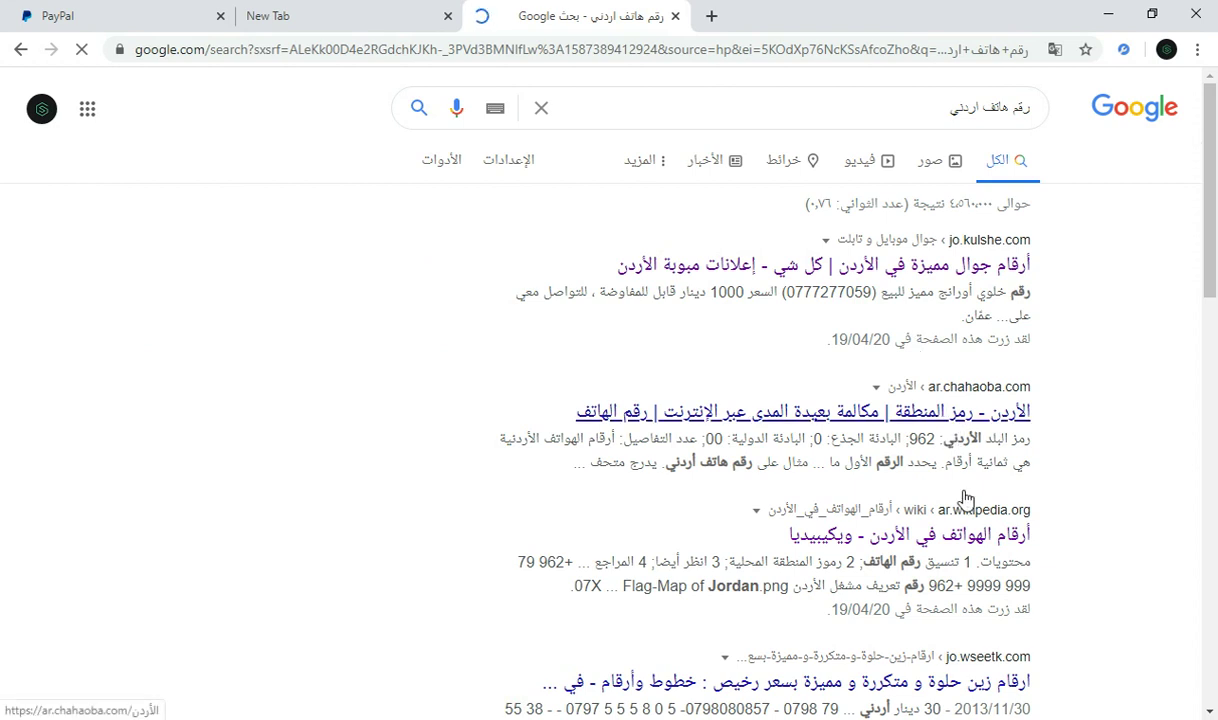
Step: Copy the example mobile number from the Wikipedia article and return to the PayPal tab
click(975, 522)
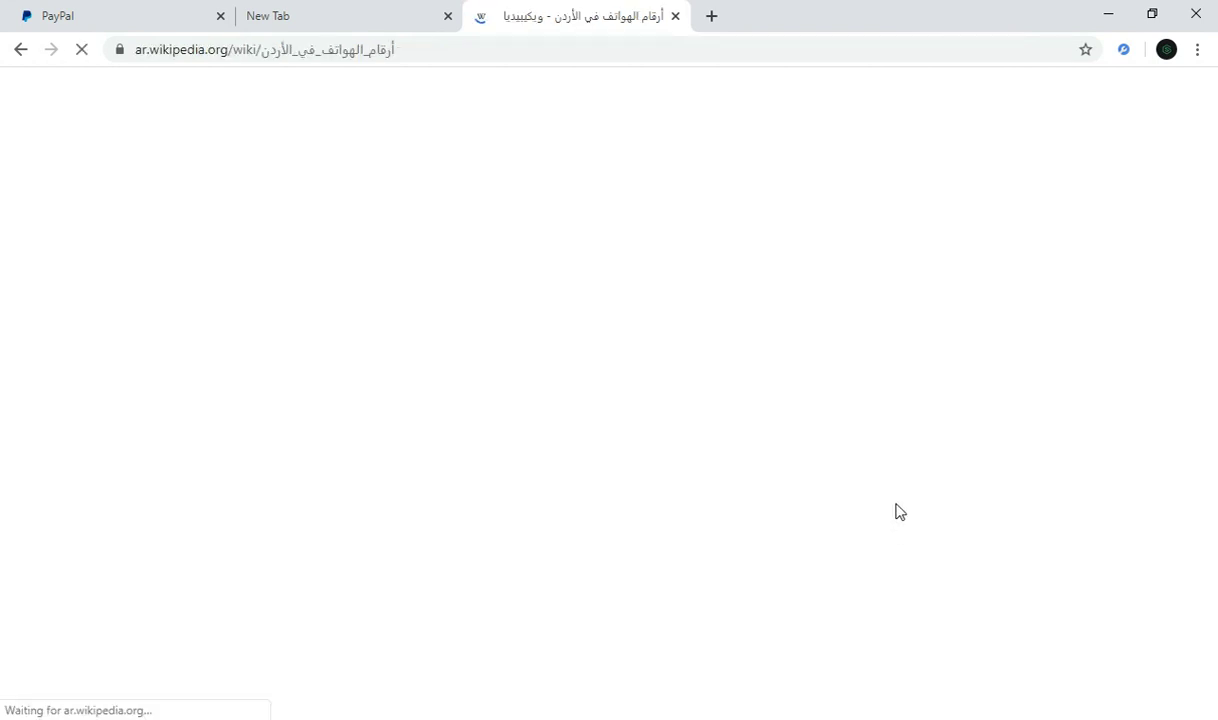
scroll(897, 507, down, 3)
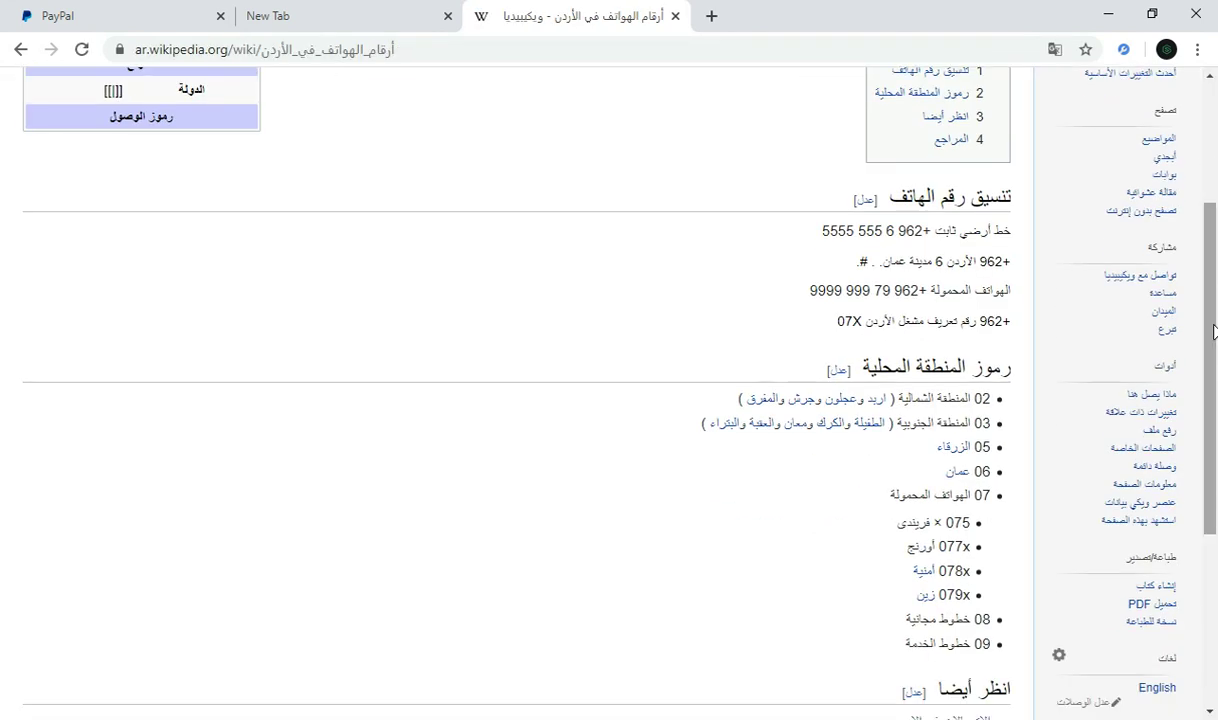
drag(923, 290, 806, 290)
right_click(826, 290)
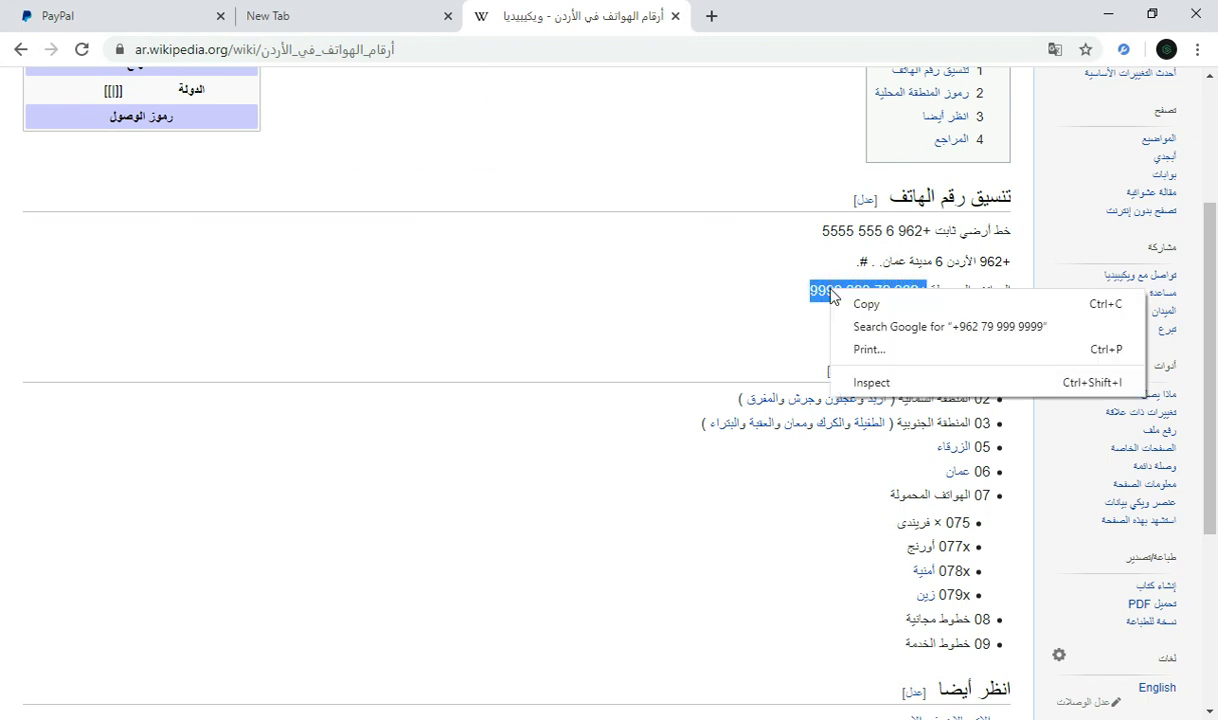
click(843, 304)
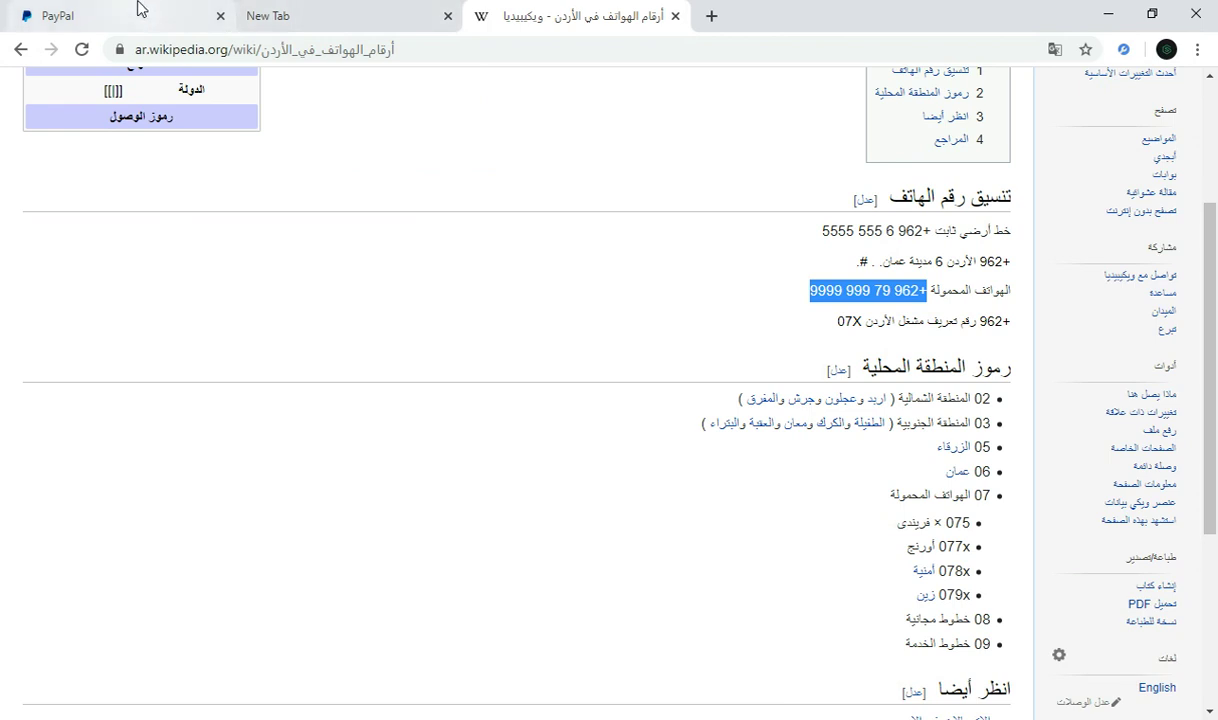
click(136, 10)
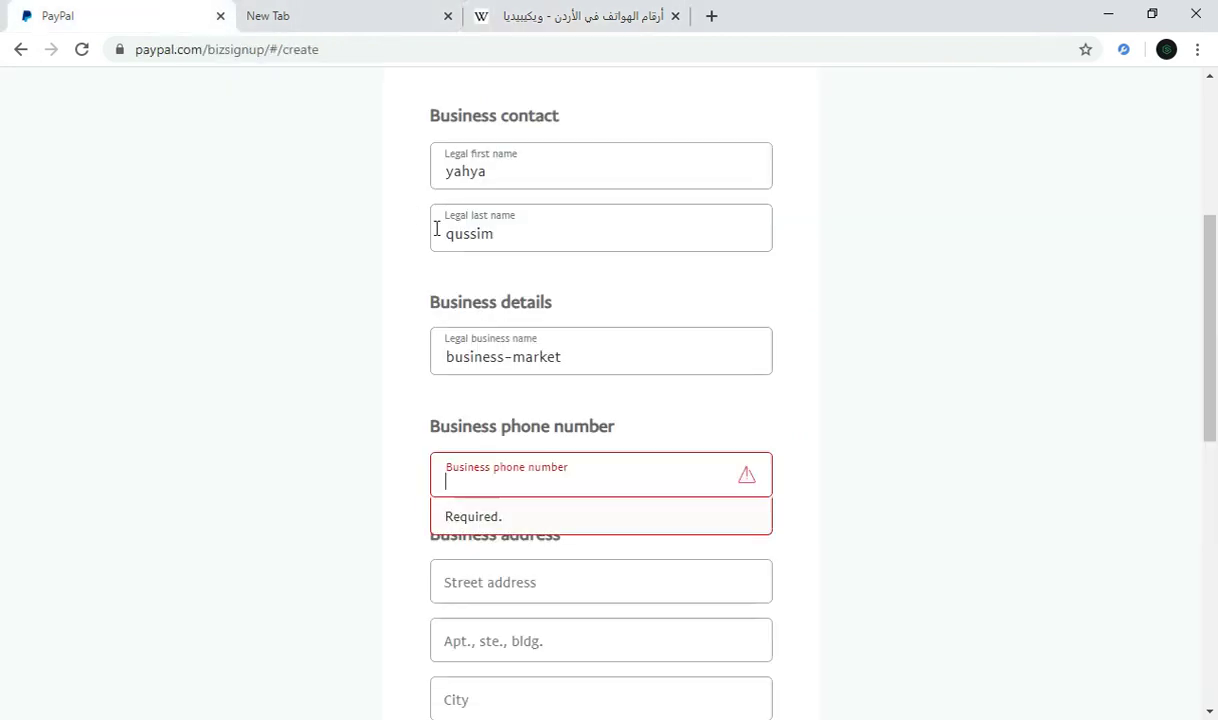
Step: Paste the copied number as the business phone and fill in the street and apartment fields
right_click(495, 486)
click(541, 335)
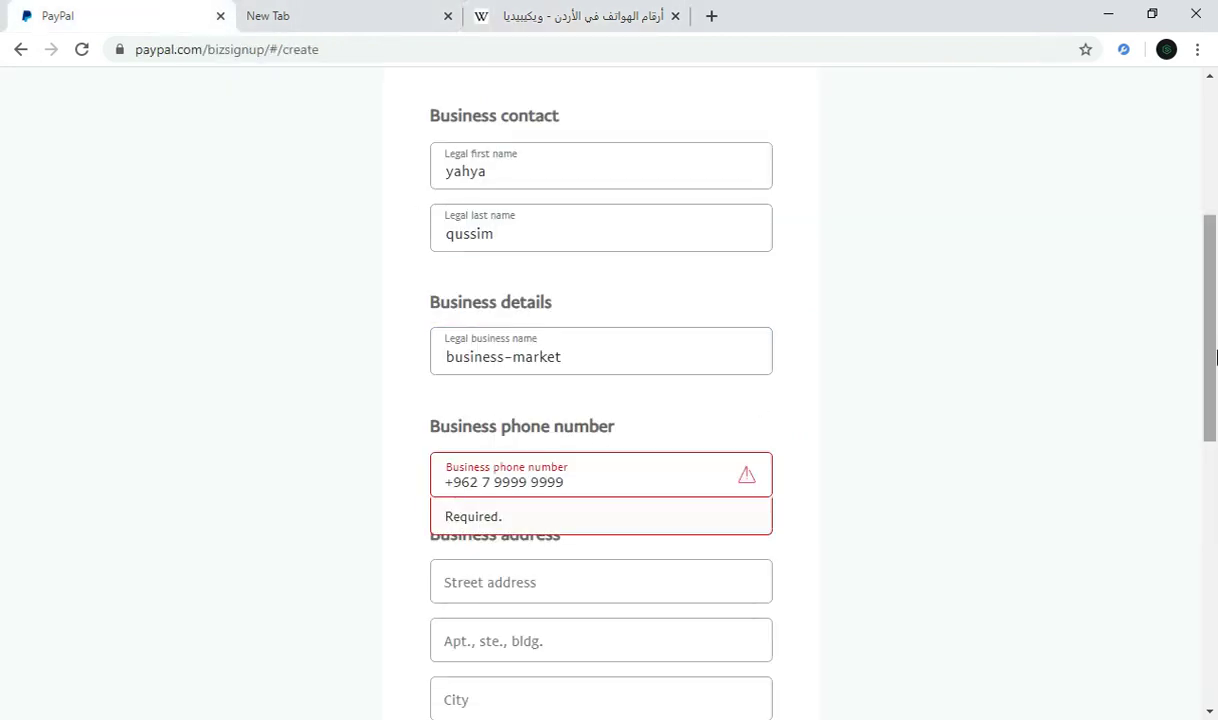
scroll(1142, 424, down, 1)
click(548, 487)
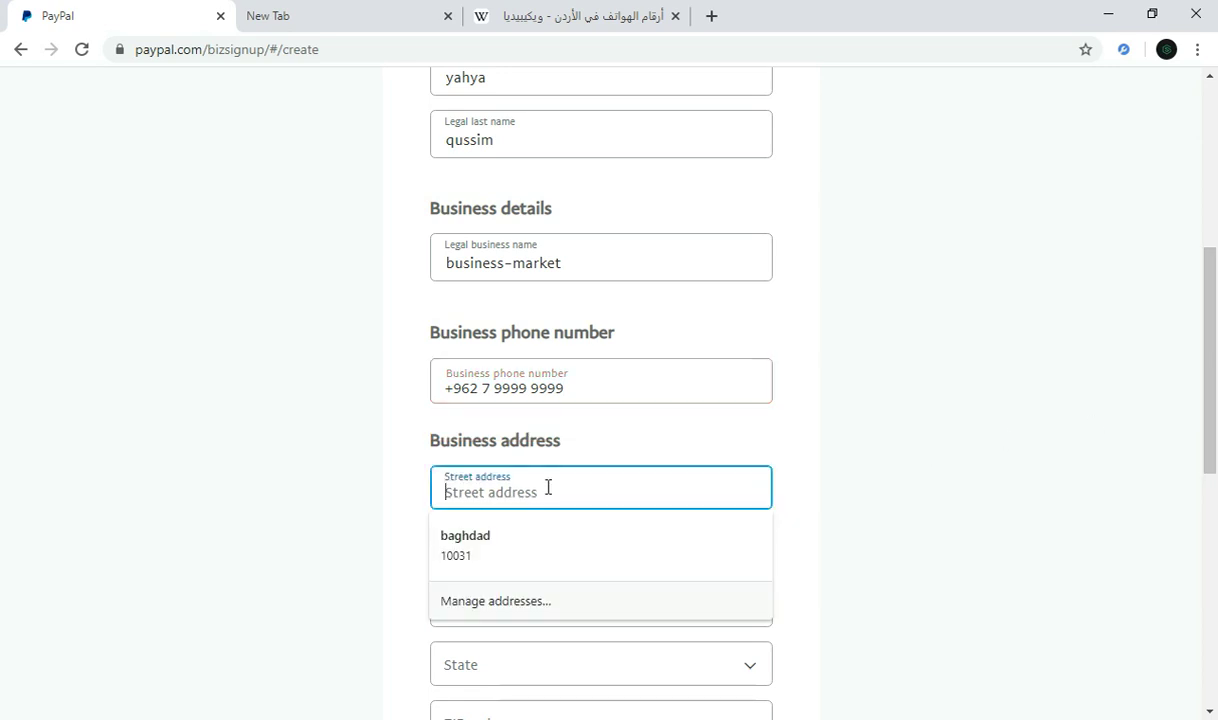
click(1216, 503)
drag(1216, 503, 1210, 325)
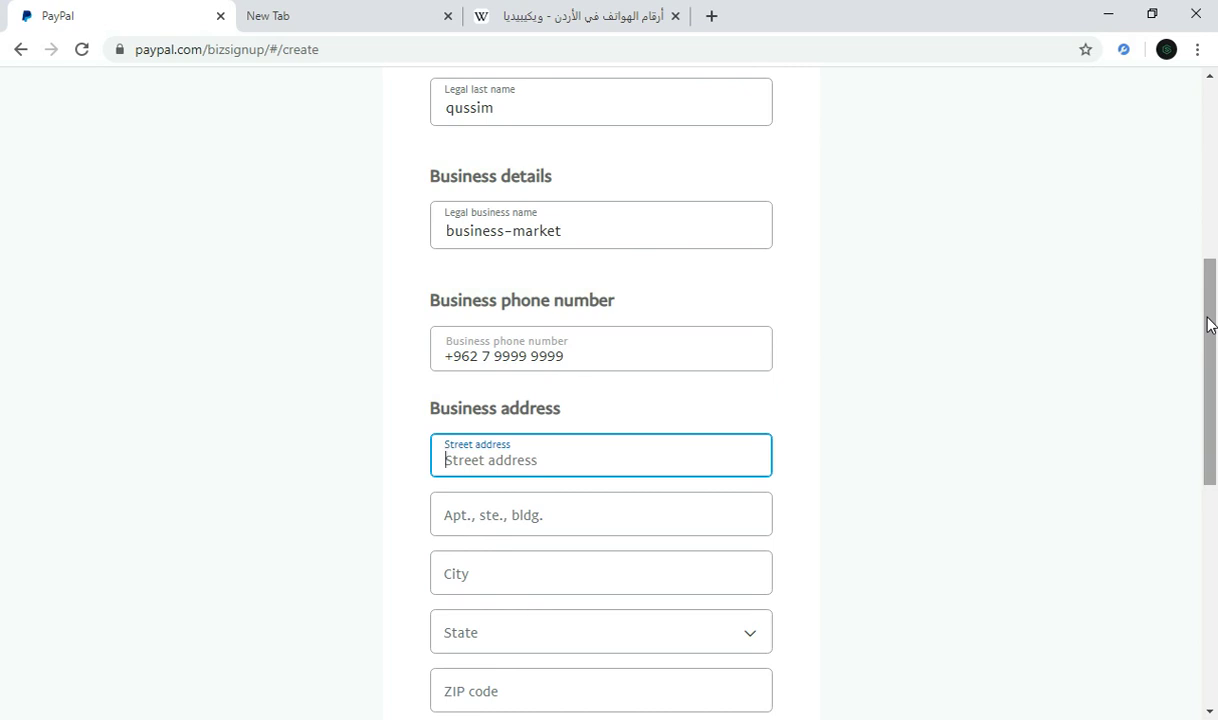
text(لا)
key(BackSpace)
text(sba-bakr)
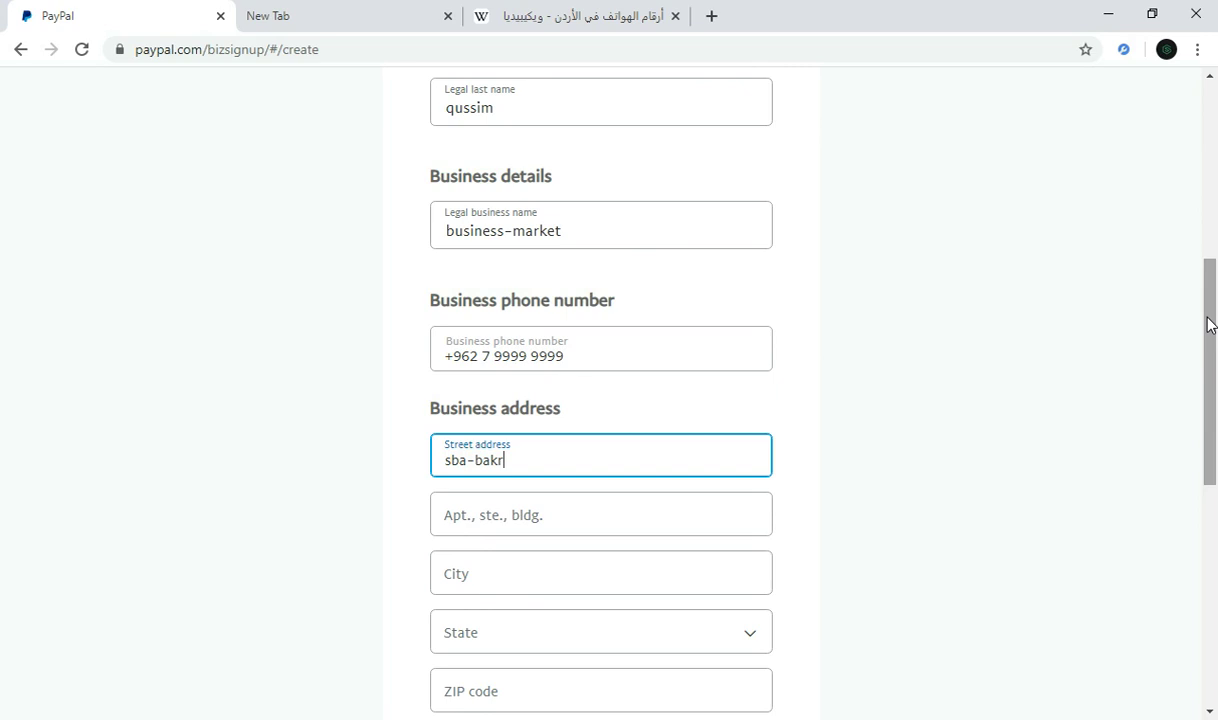
click(600, 531)
text(Apt)
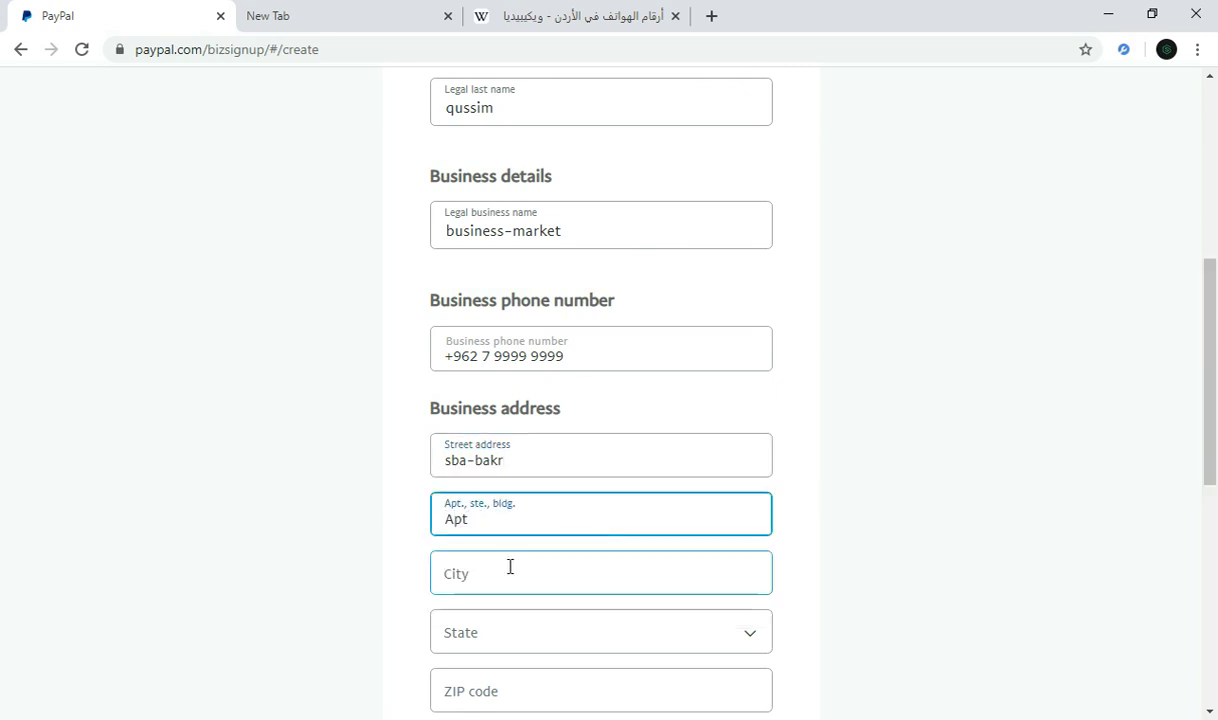
click(508, 566)
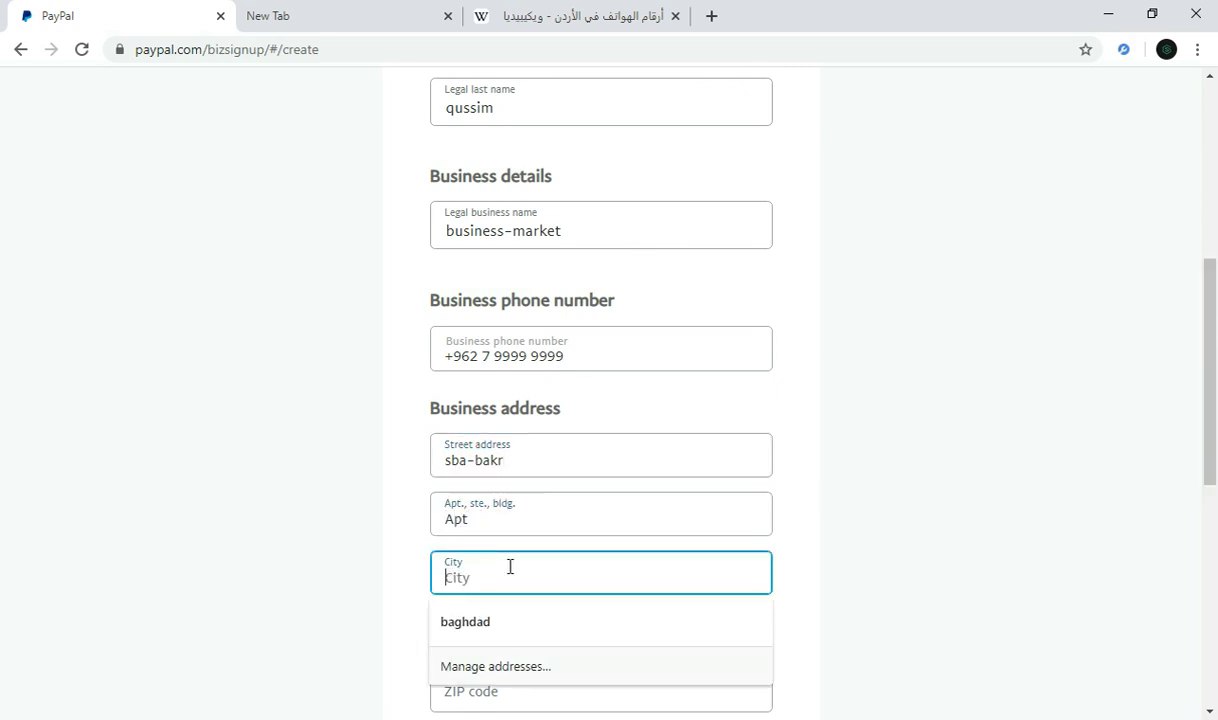
Step: Enter the city, choose Alabama as the state, and fill in the ZIP code
scroll(1206, 412, down, 2)
click(618, 353)
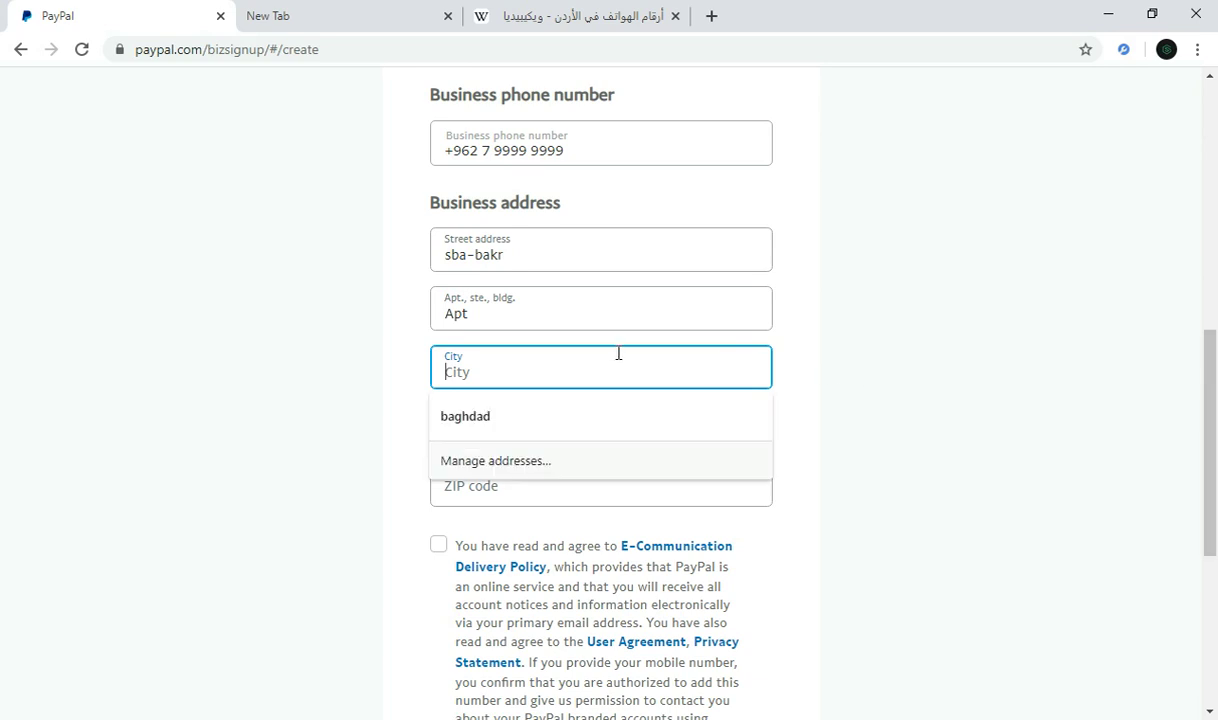
text(bg)
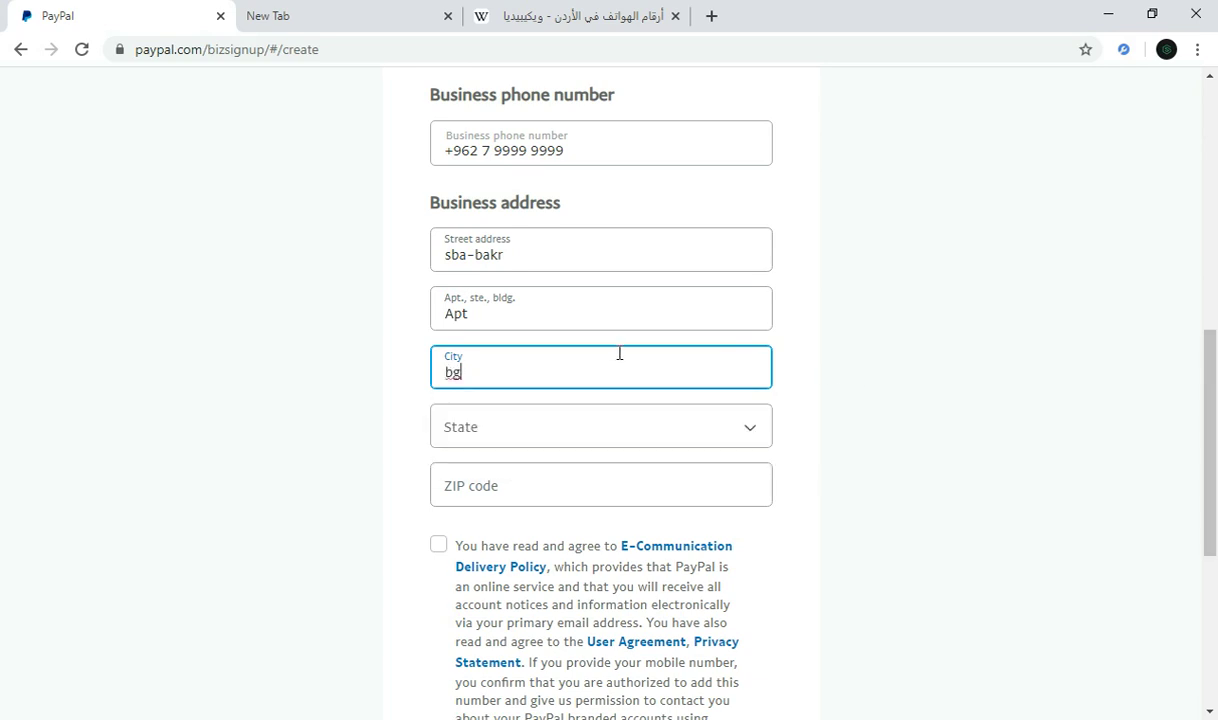
key(BackSpace)
text(aghdad)
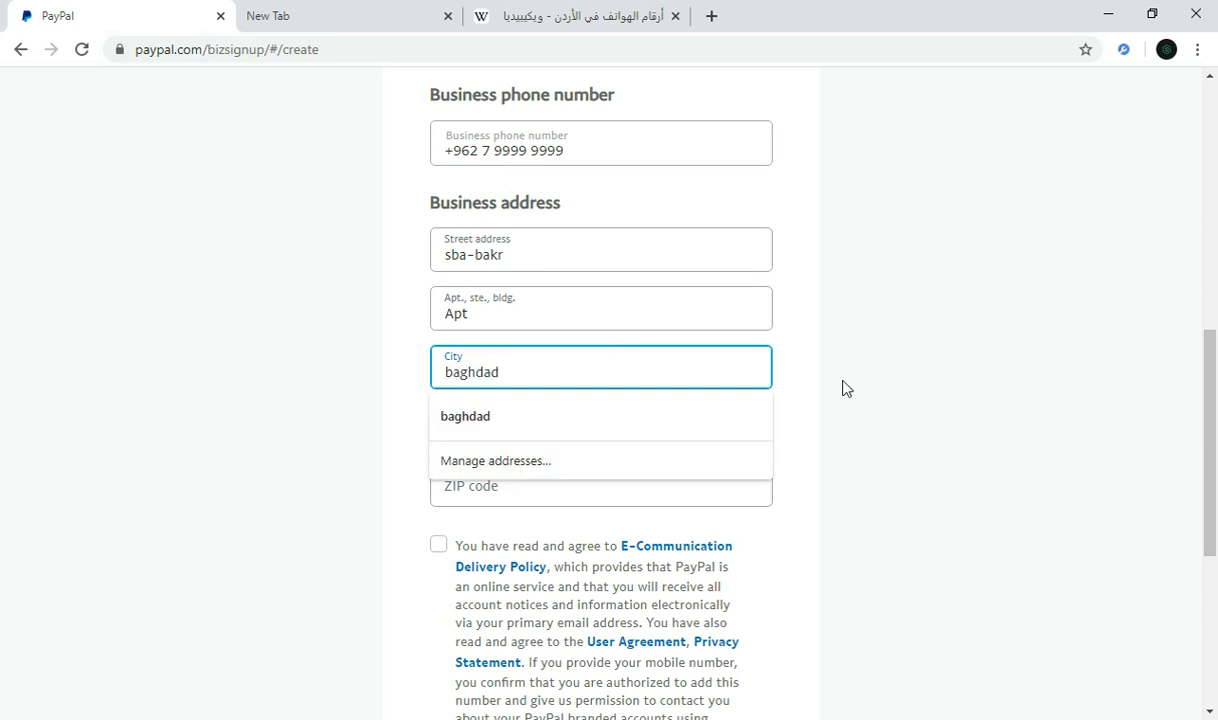
click(843, 388)
click(608, 434)
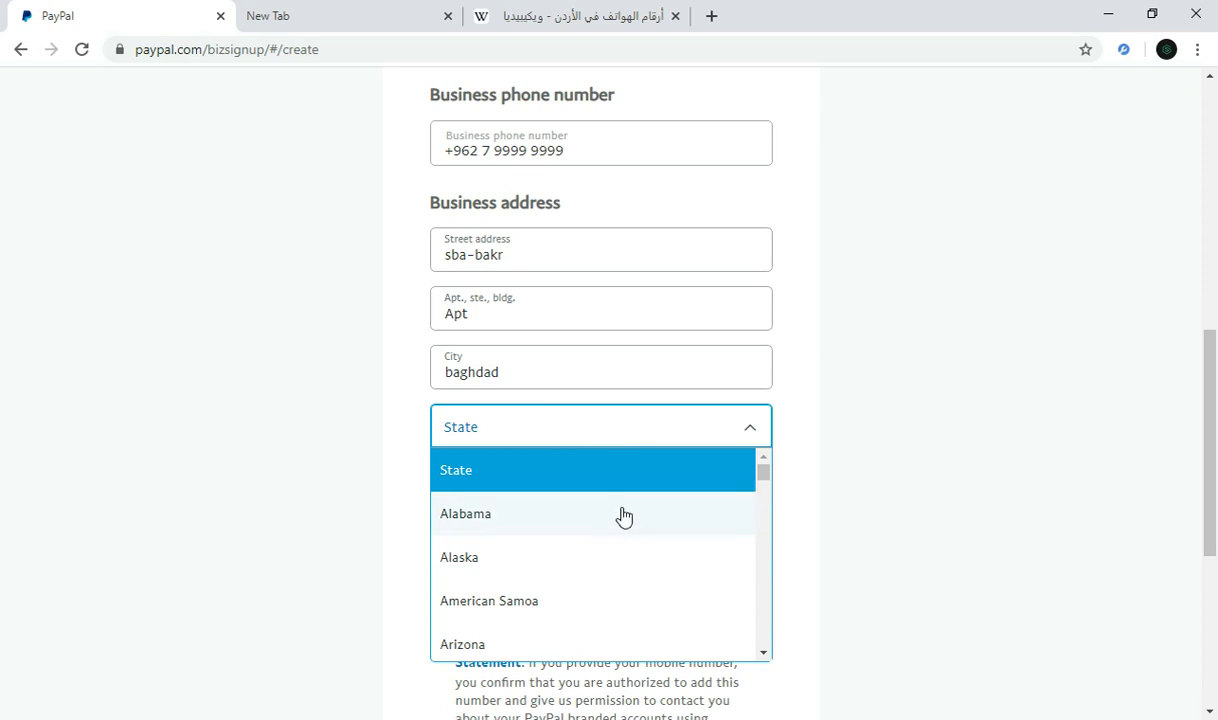
click(486, 513)
scroll(1214, 377, down, 1)
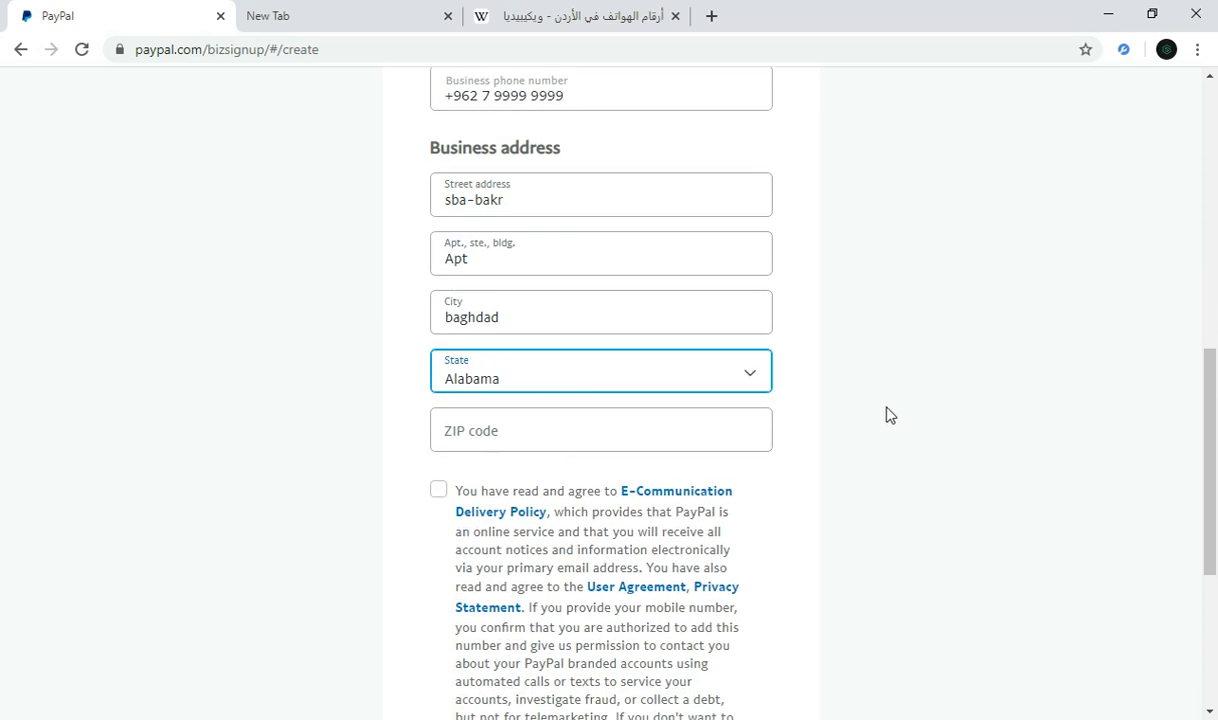
click(545, 441)
text(10)
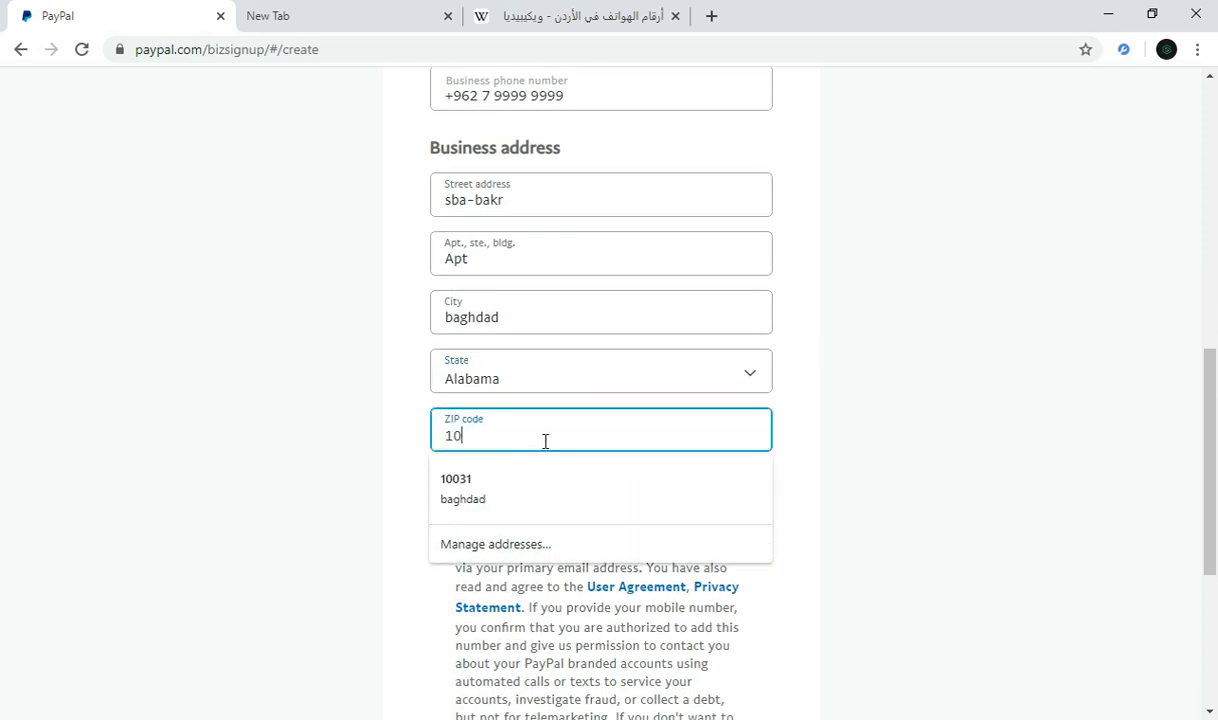
text(055)
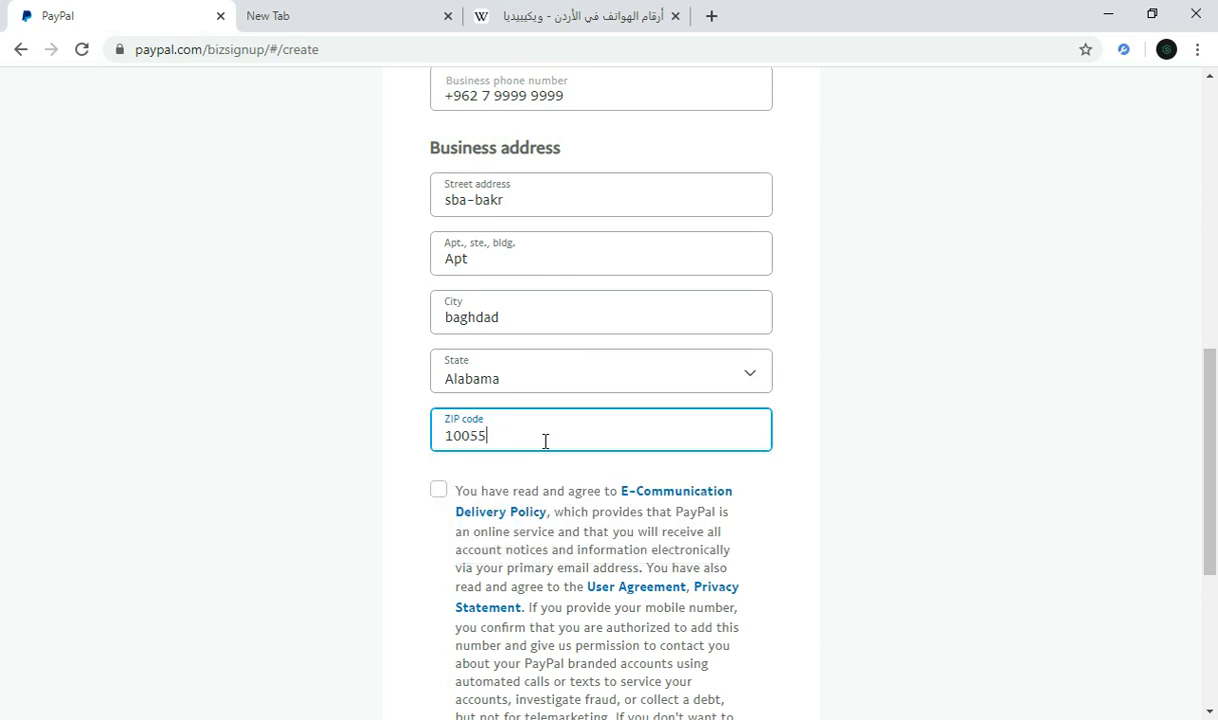
Step: Accept the e-communication and user agreement terms and create the account
click(438, 489)
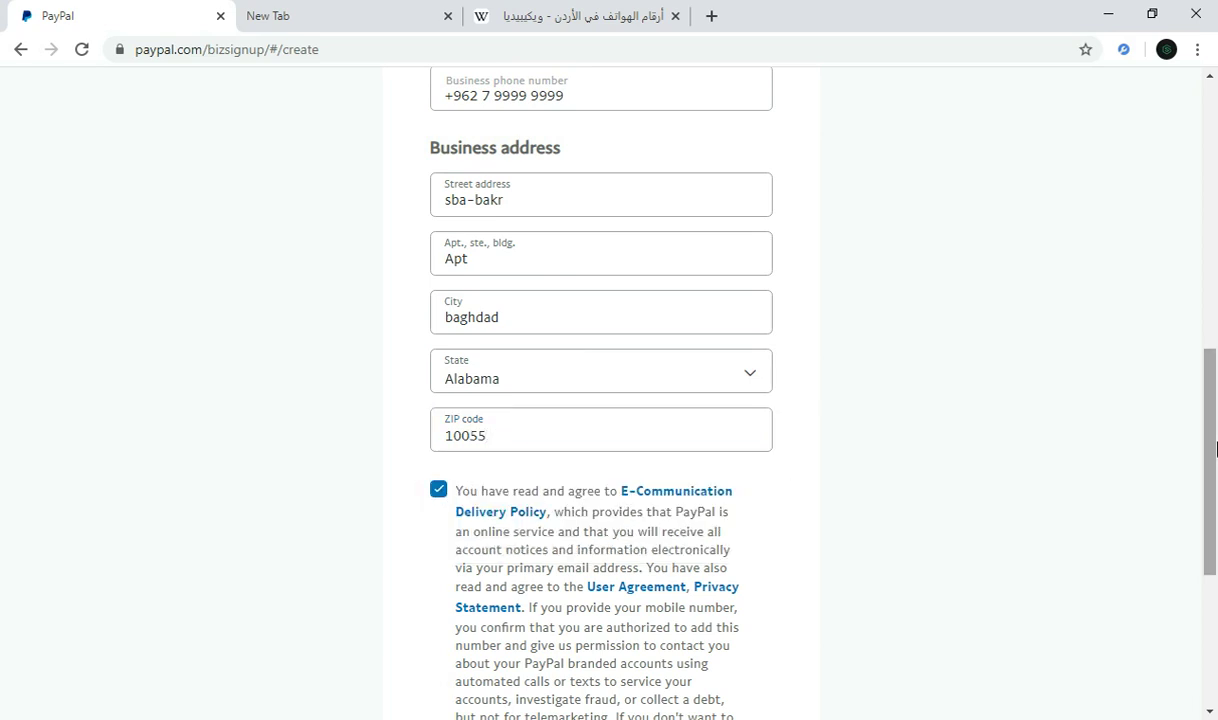
drag(1212, 449, 1214, 519)
scroll(1214, 519, down, 1)
scroll(1188, 432, up, 5)
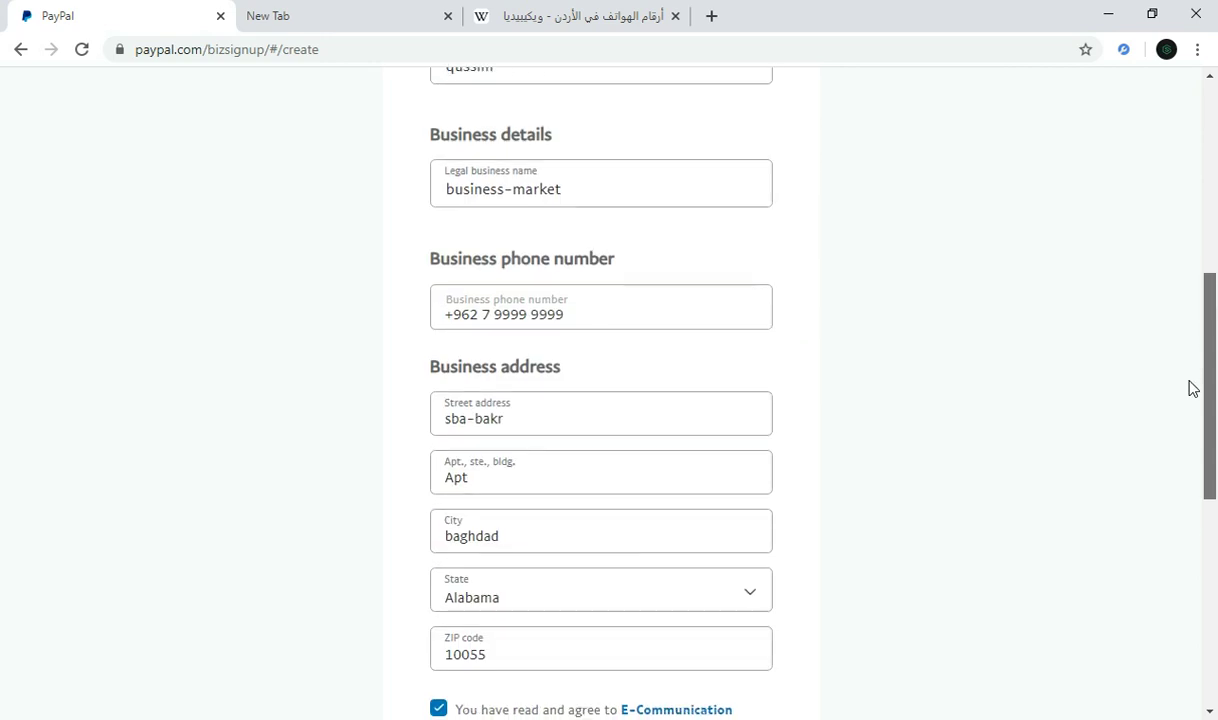
scroll(1191, 388, down, 3)
scroll(1182, 490, down, 3)
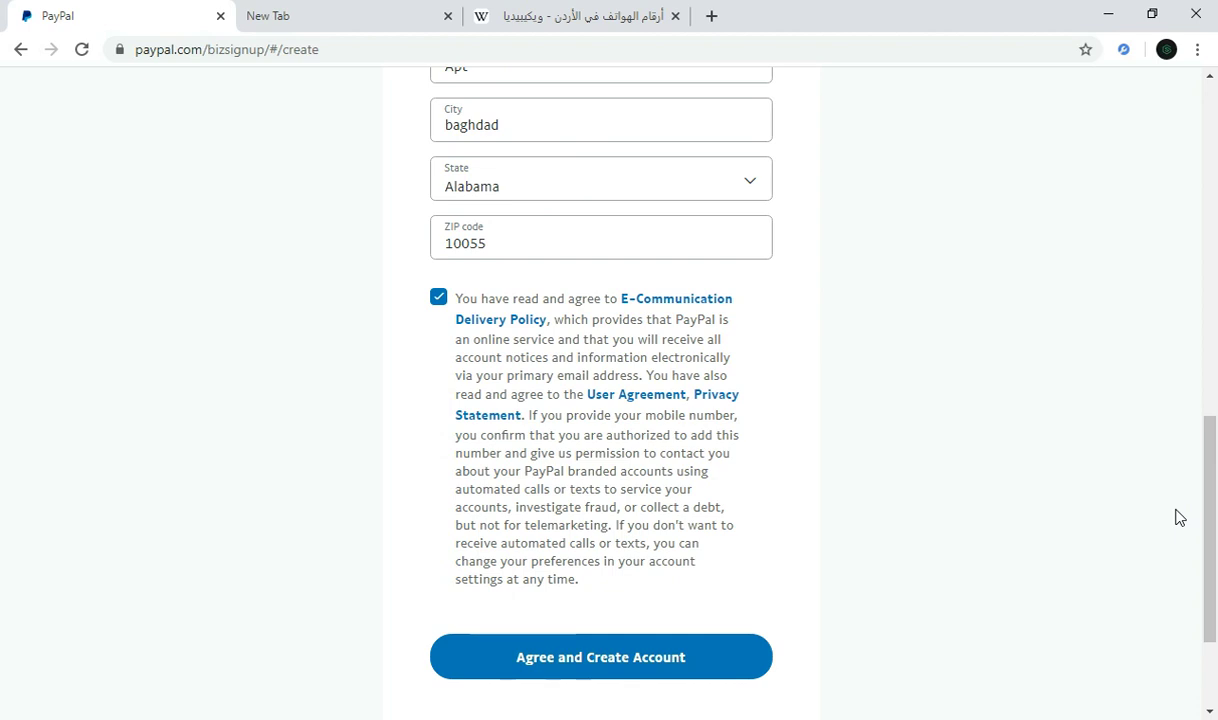
click(650, 670)
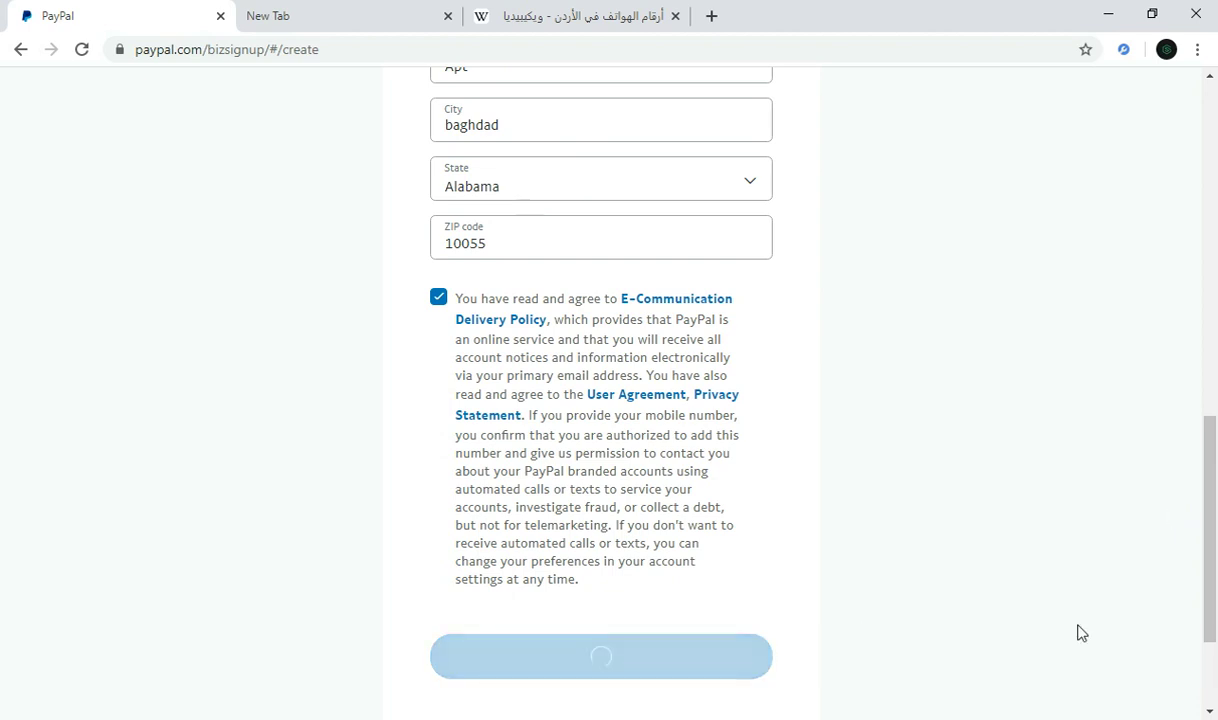
Step: Wait for account creation to finish until the Describe your business page loads
scroll(1180, 560, down, 1)
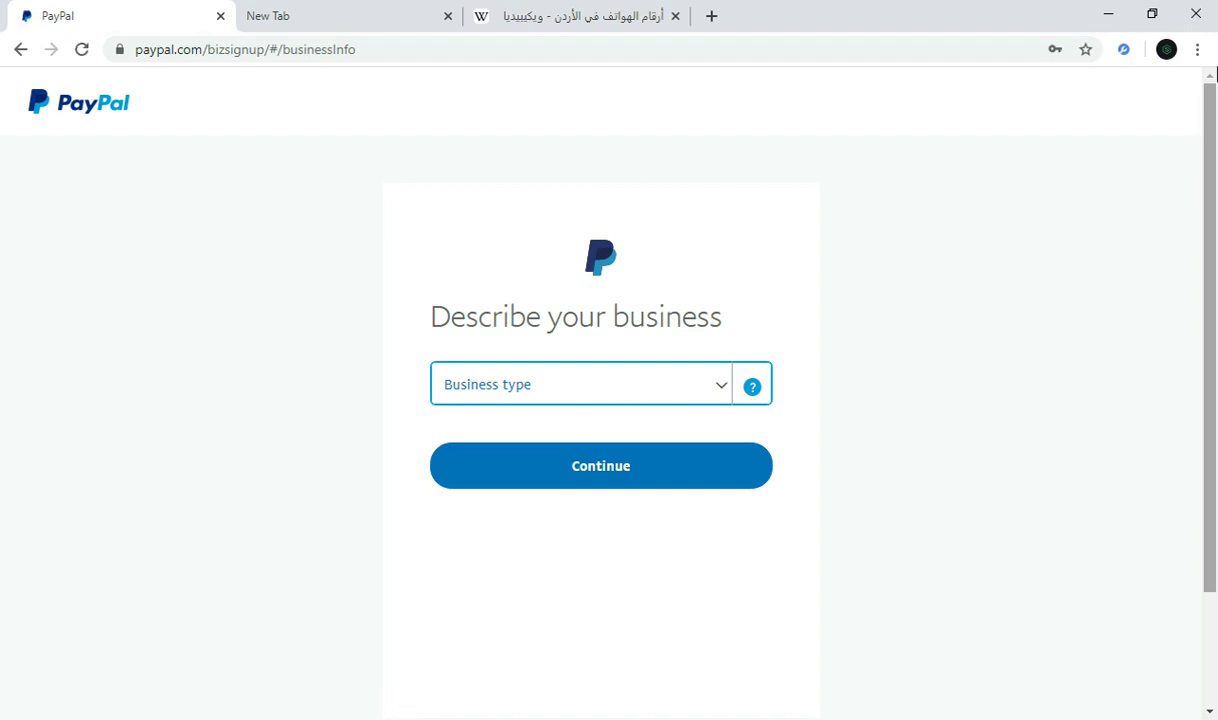
Step: Set the business type to Government entity and the category to Department Stores
click(567, 377)
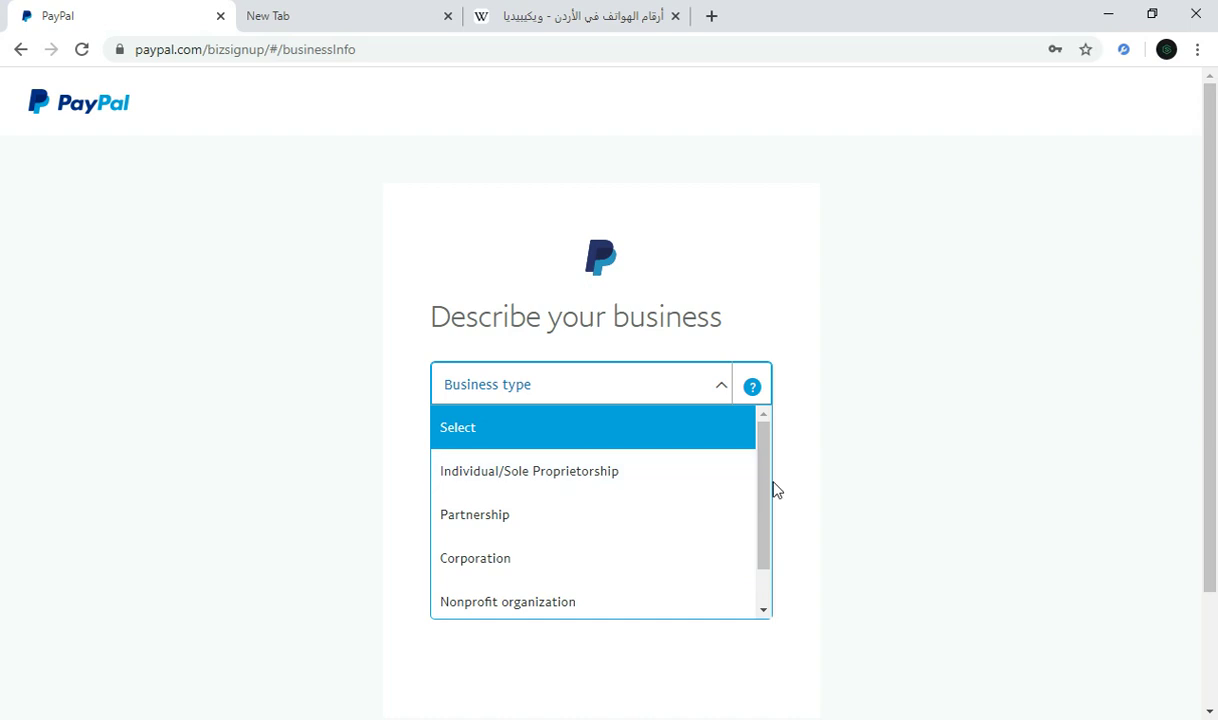
scroll(767, 530, down, 1)
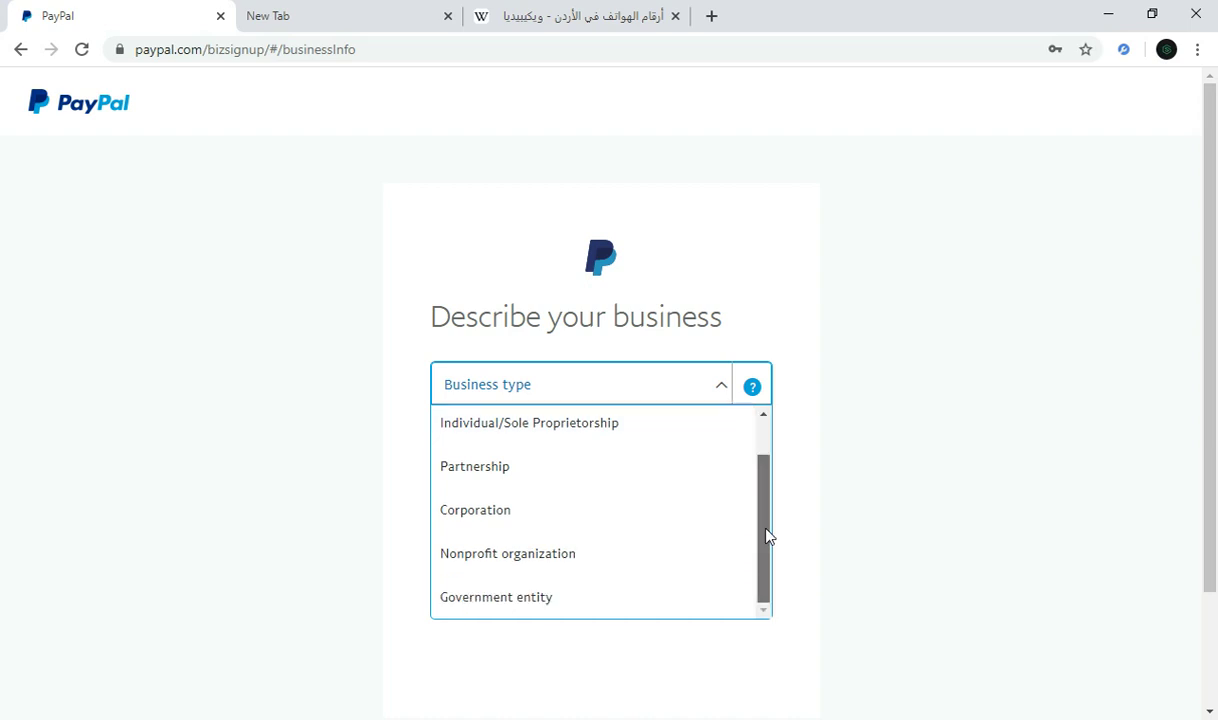
click(593, 598)
click(558, 455)
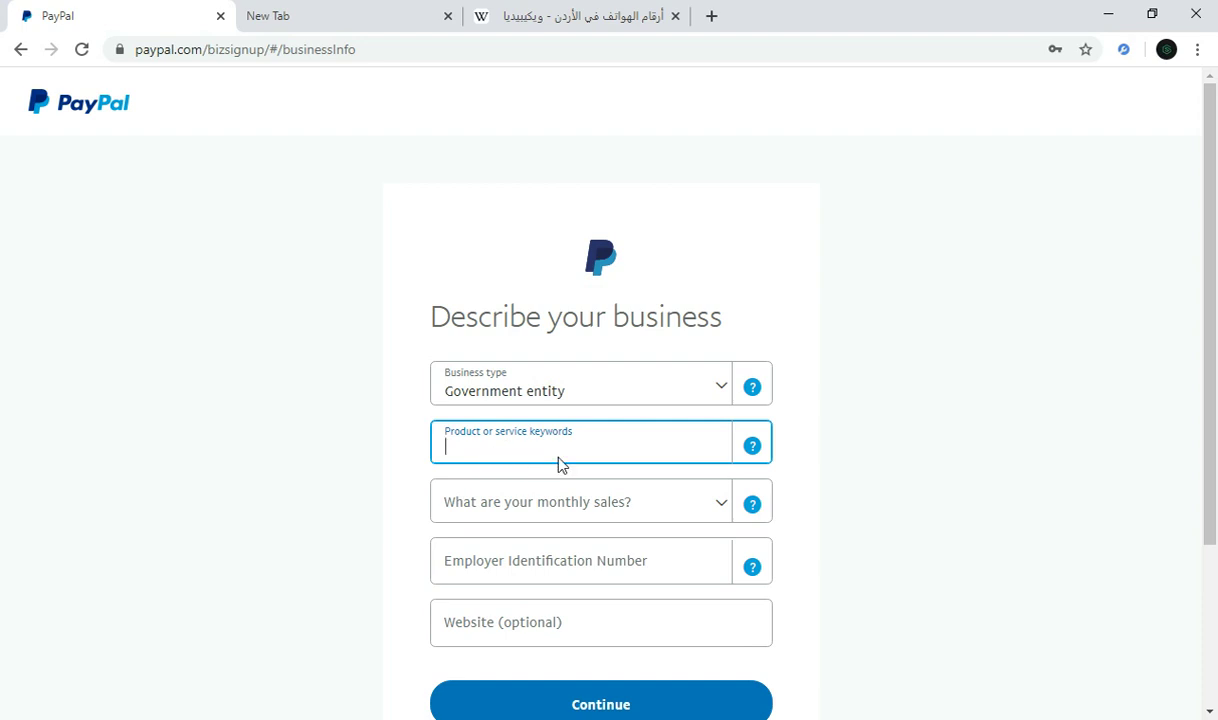
click(843, 438)
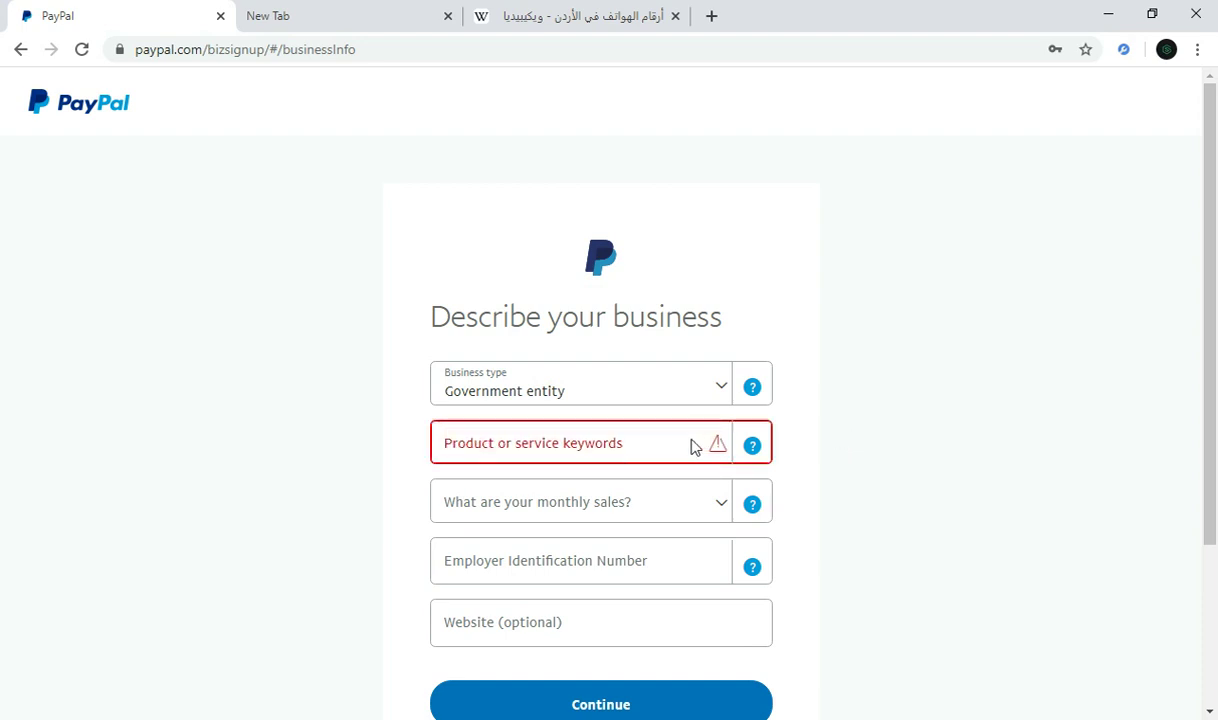
click(616, 450)
click(636, 451)
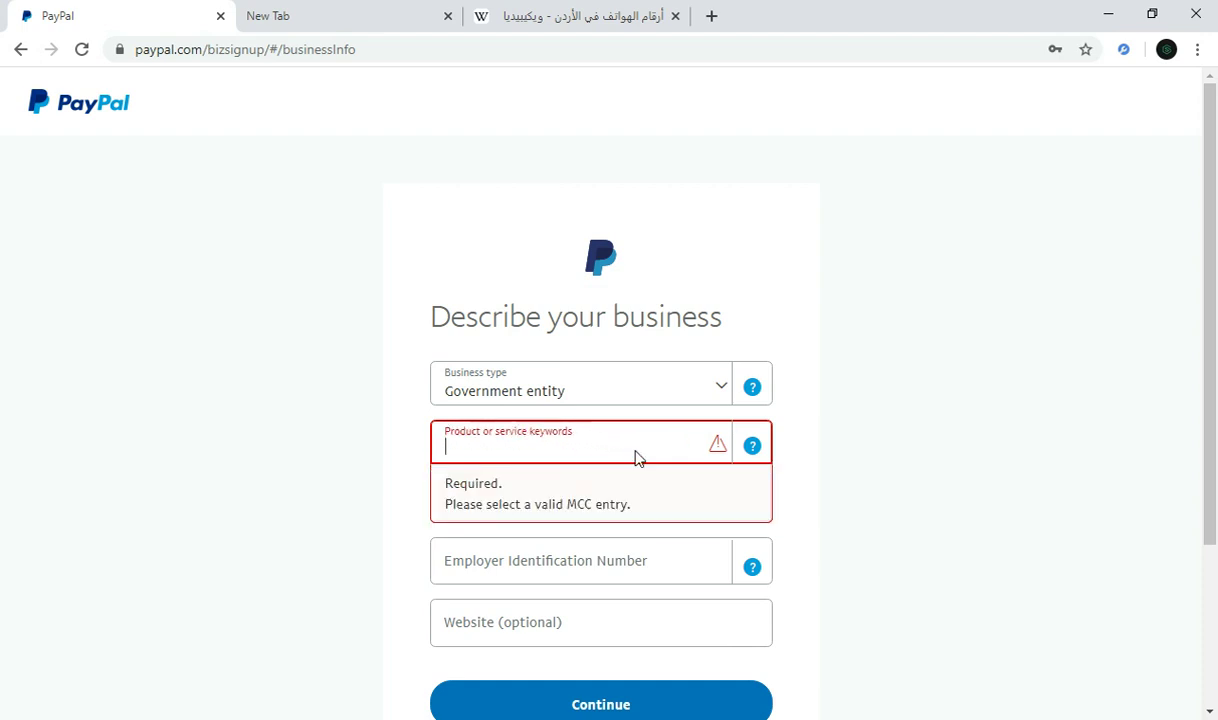
text(men)
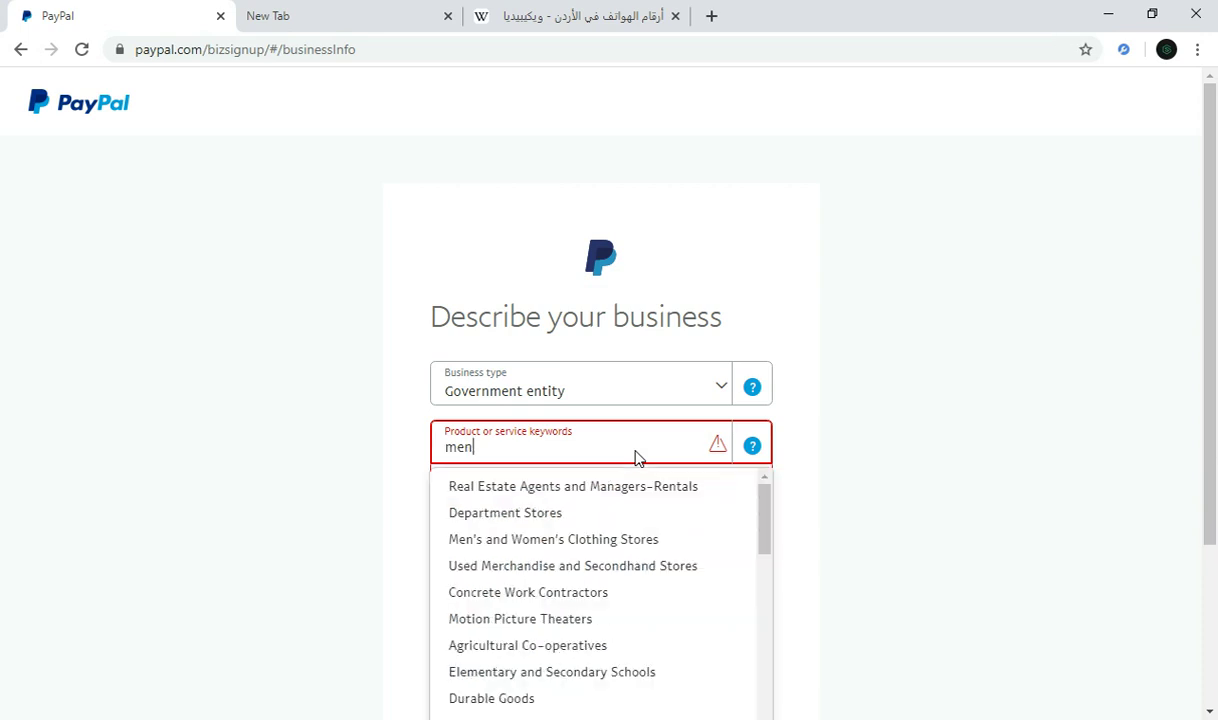
click(527, 518)
click(508, 455)
key(Tab)
Step: Choose Up to USD $4,999 monthly sales, enter the Employer Identification Number, and continue
click(492, 505)
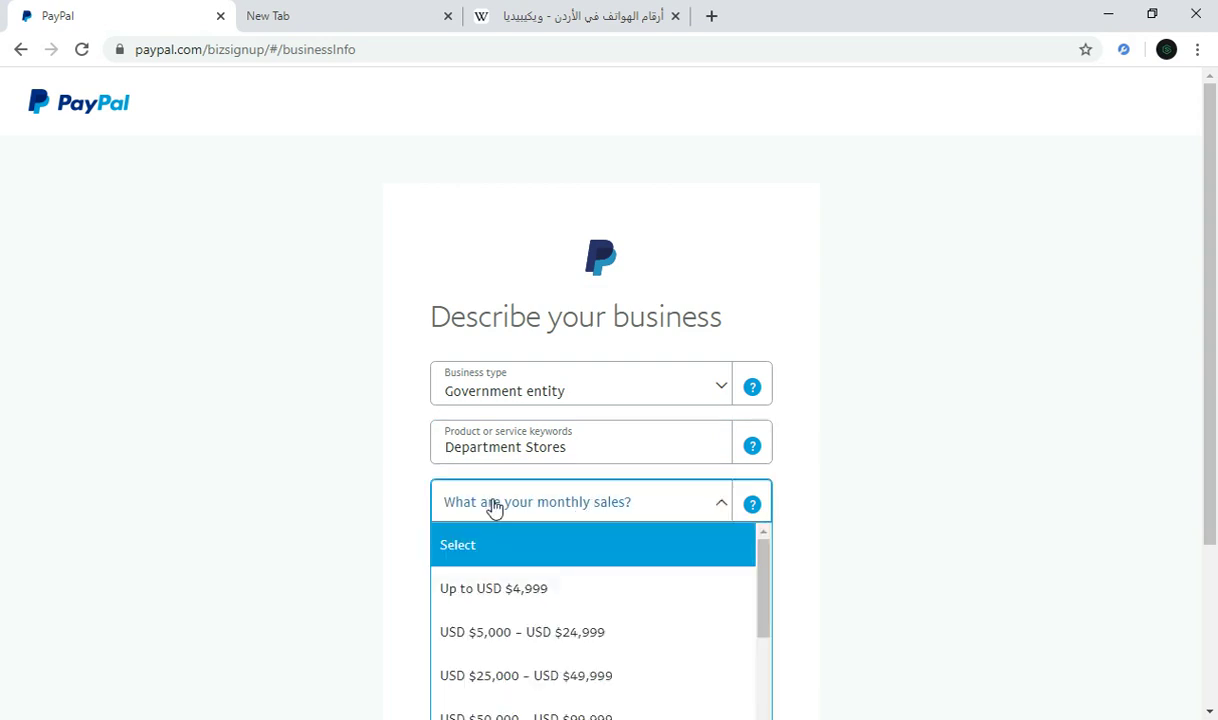
click(528, 590)
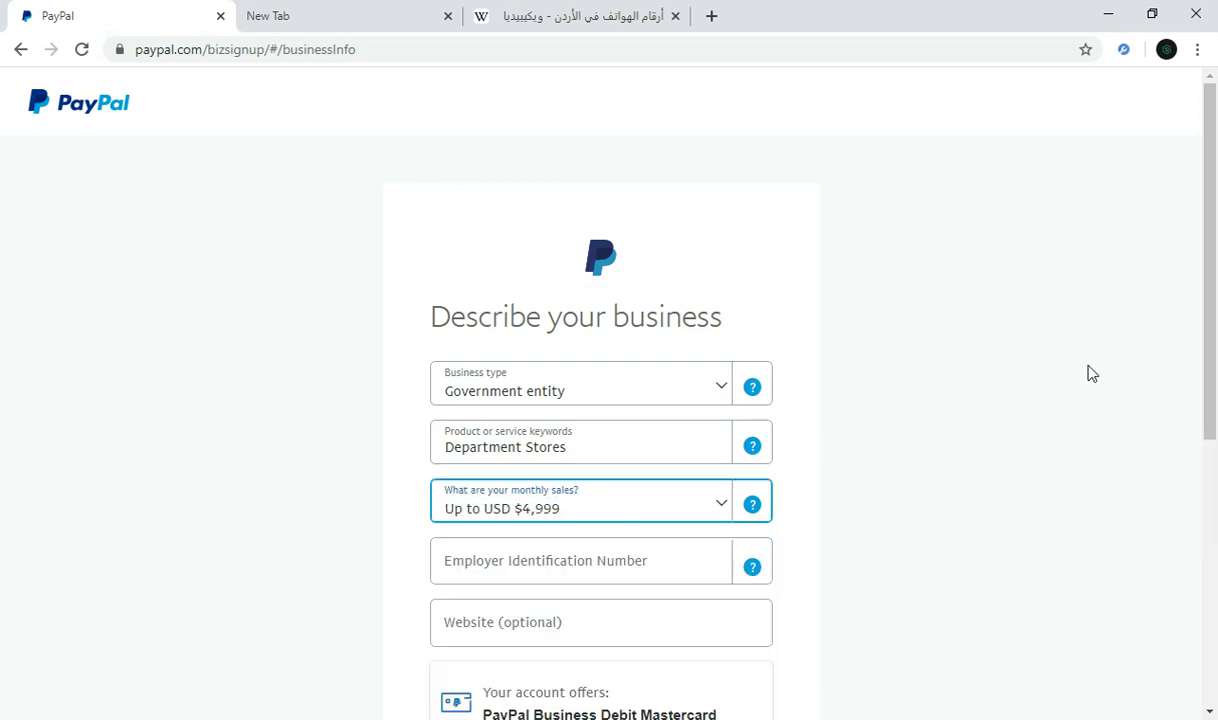
drag(1087, 372, 953, 420)
click(609, 560)
click(1025, 428)
drag(1215, 368, 1216, 453)
click(595, 481)
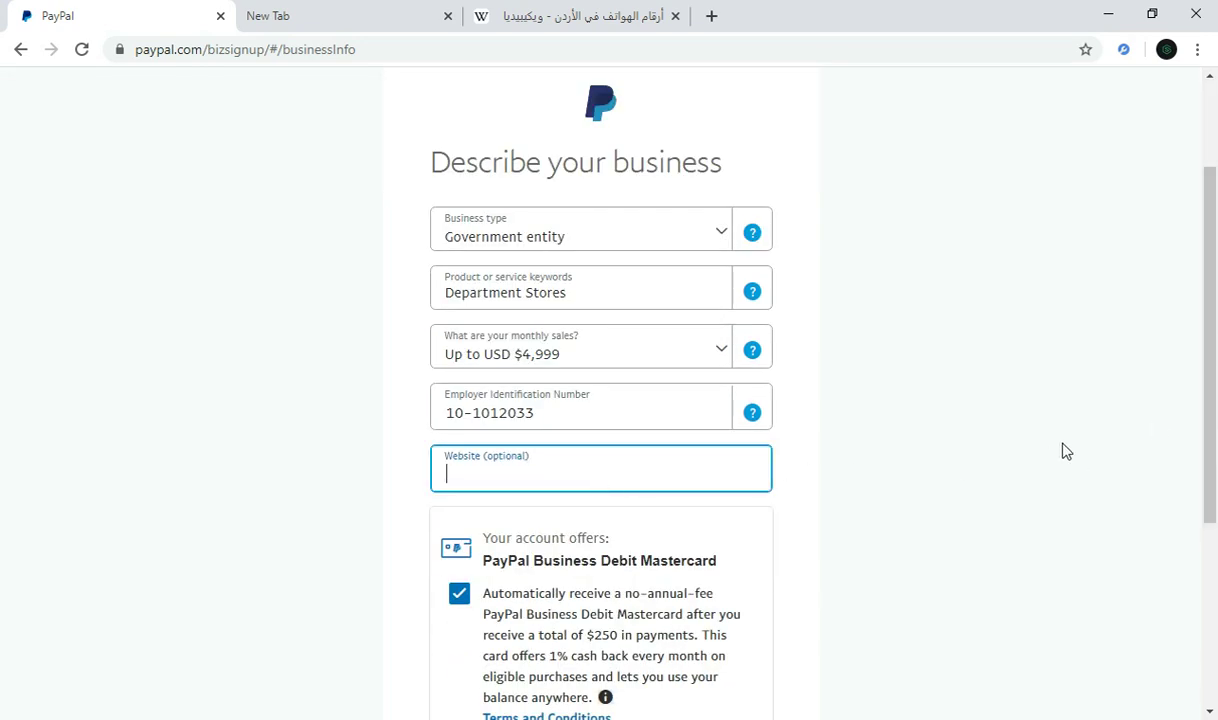
scroll(1065, 451, down, 2)
scroll(825, 555, down, 1)
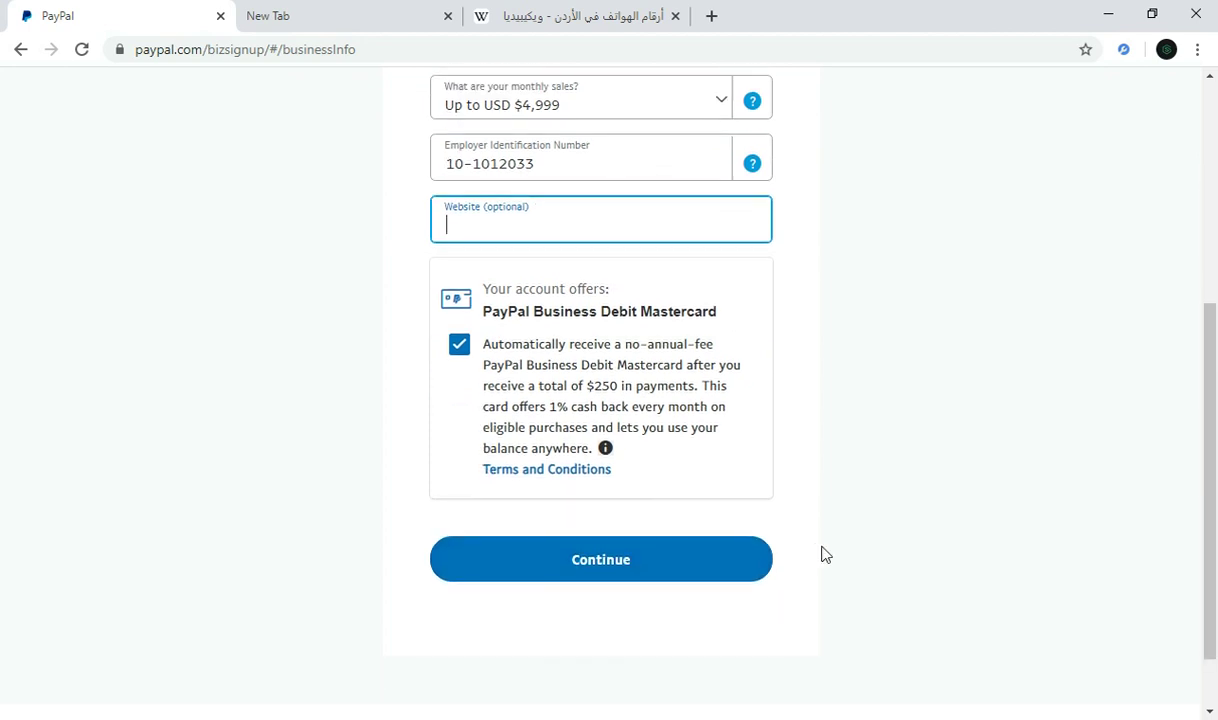
click(690, 569)
drag(1216, 370, 1213, 272)
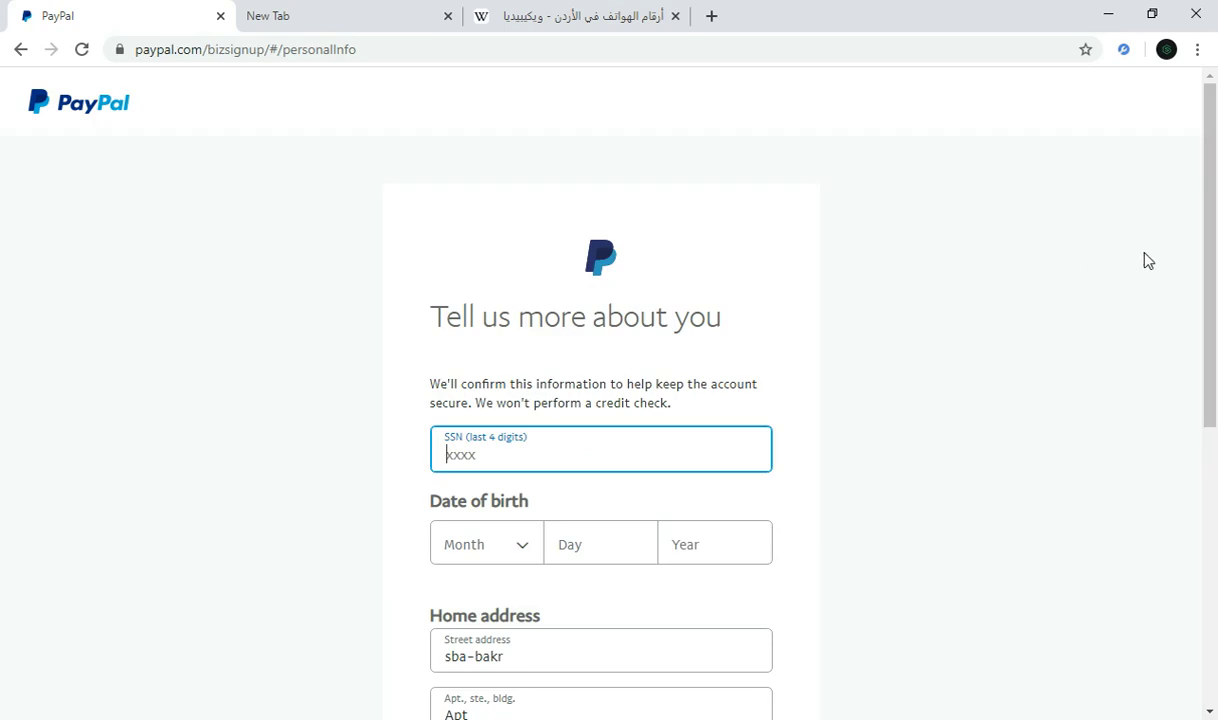
Step: Enter the last four digits of the SSN
drag(1210, 272, 1208, 362)
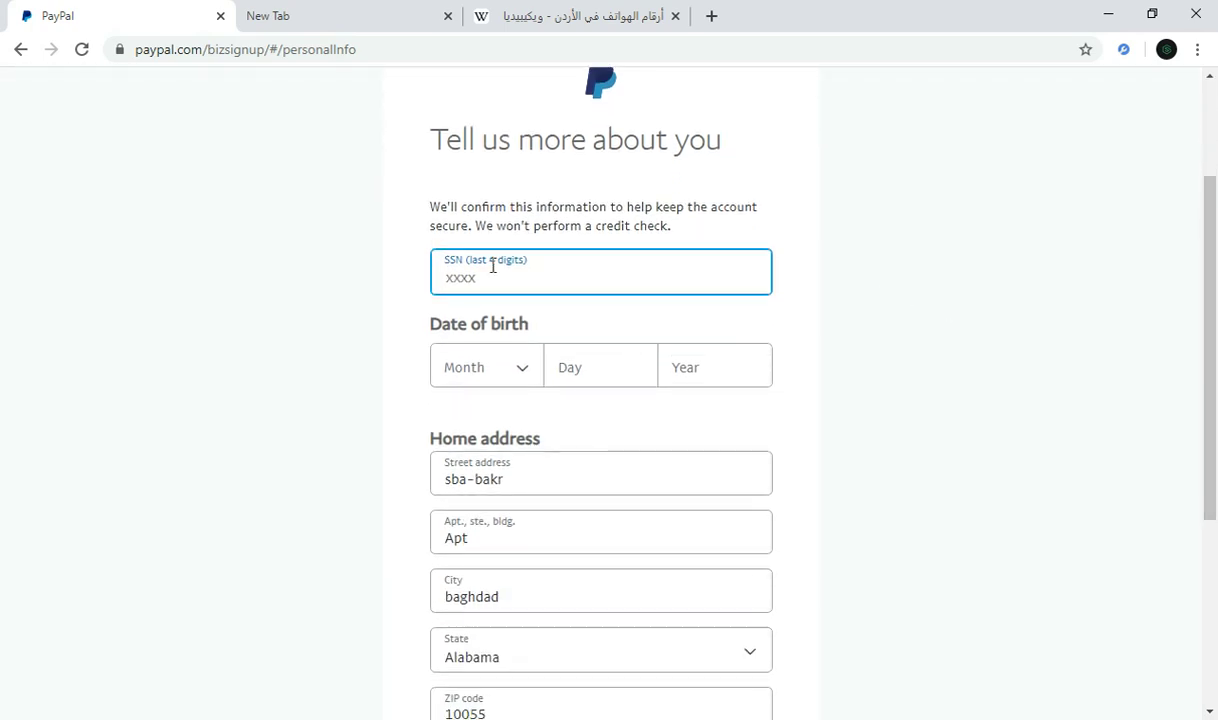
click(893, 324)
drag(1211, 336, 1213, 378)
Step: Enter the date of birth, with January as the birth month
click(497, 299)
click(508, 378)
click(600, 274)
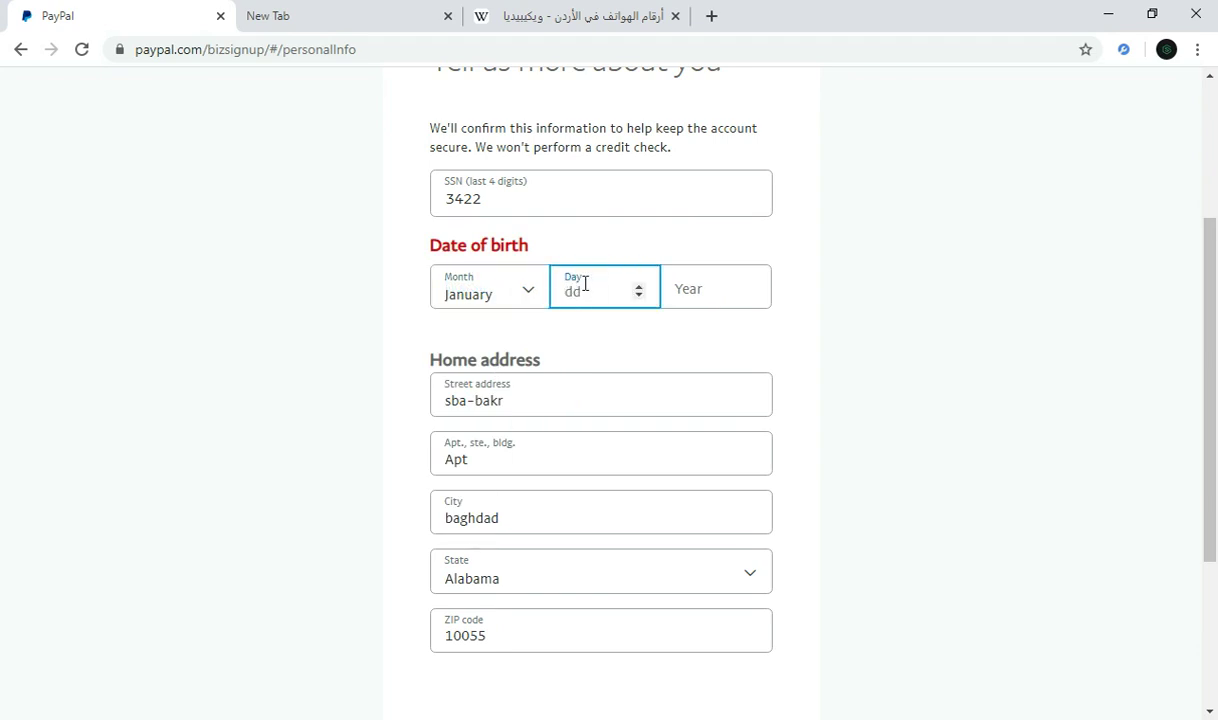
text(43)
key(BackSpace)
click(722, 300)
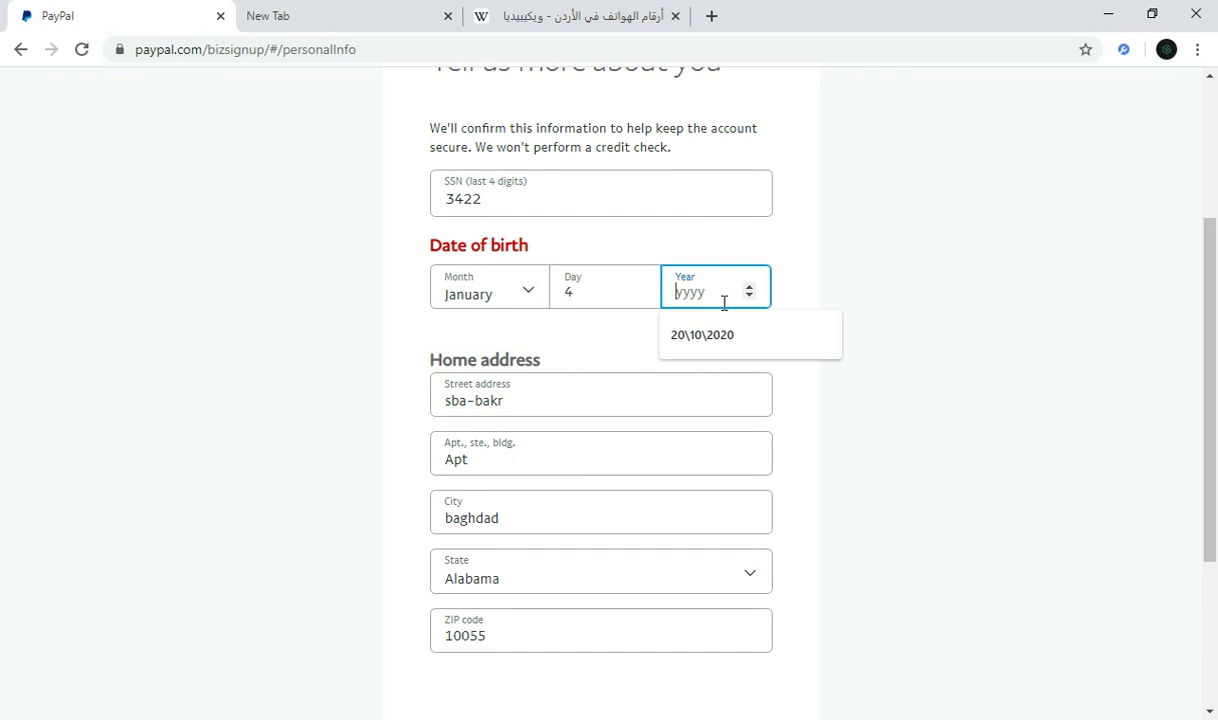
text(1993)
click(859, 302)
Step: Submit the personal details form
drag(1207, 410, 1203, 475)
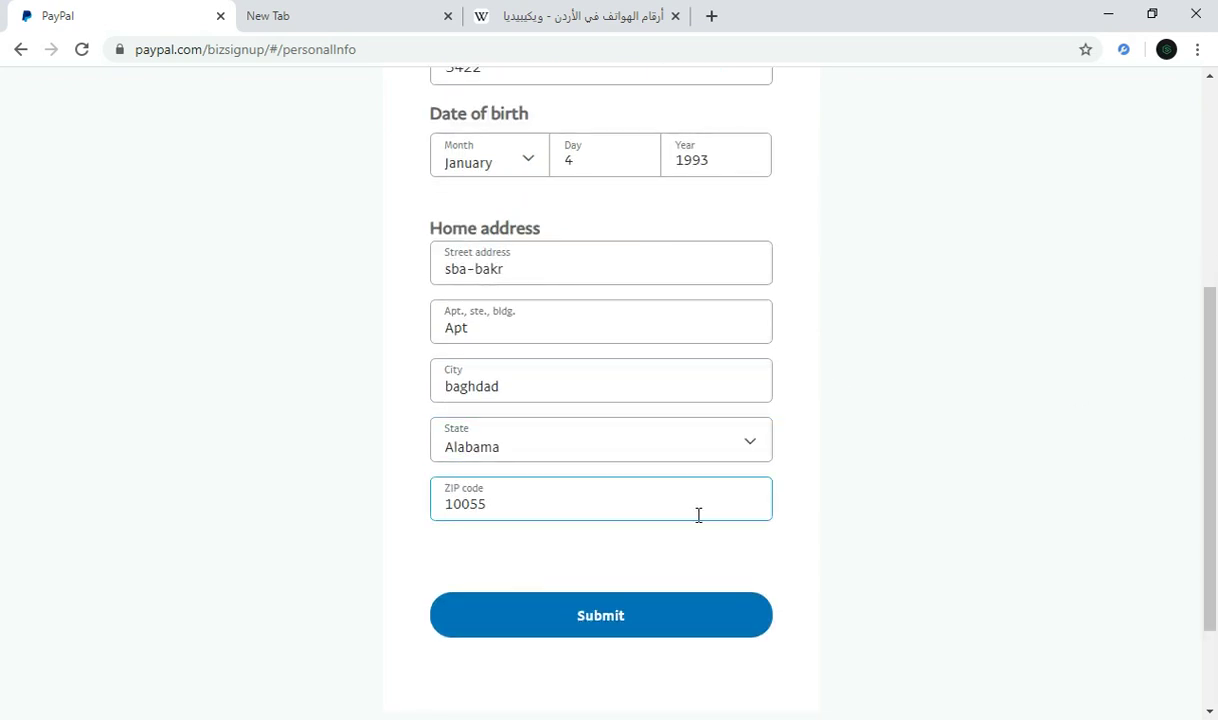
scroll(1207, 312, down, 1)
scroll(1191, 307, up, 3)
scroll(748, 503, down, 3)
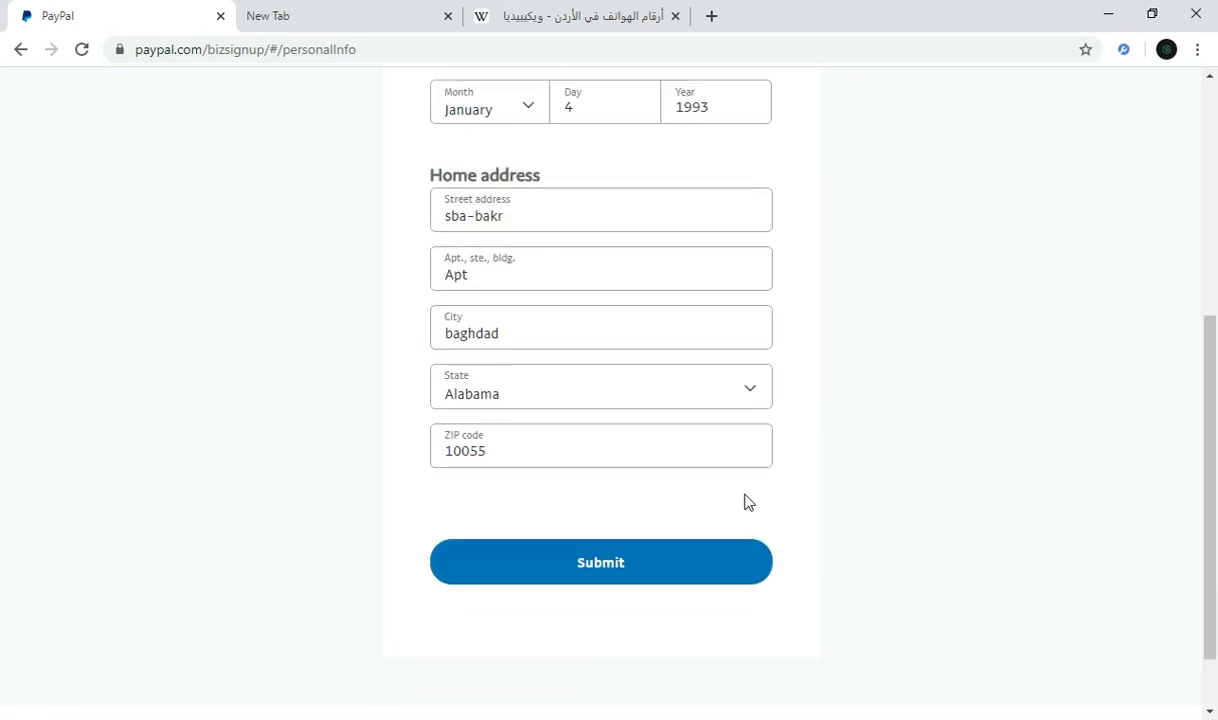
click(600, 548)
Step: Let the business account welcome page finish loading, showing request-money and invoice options
drag(1193, 416, 1202, 245)
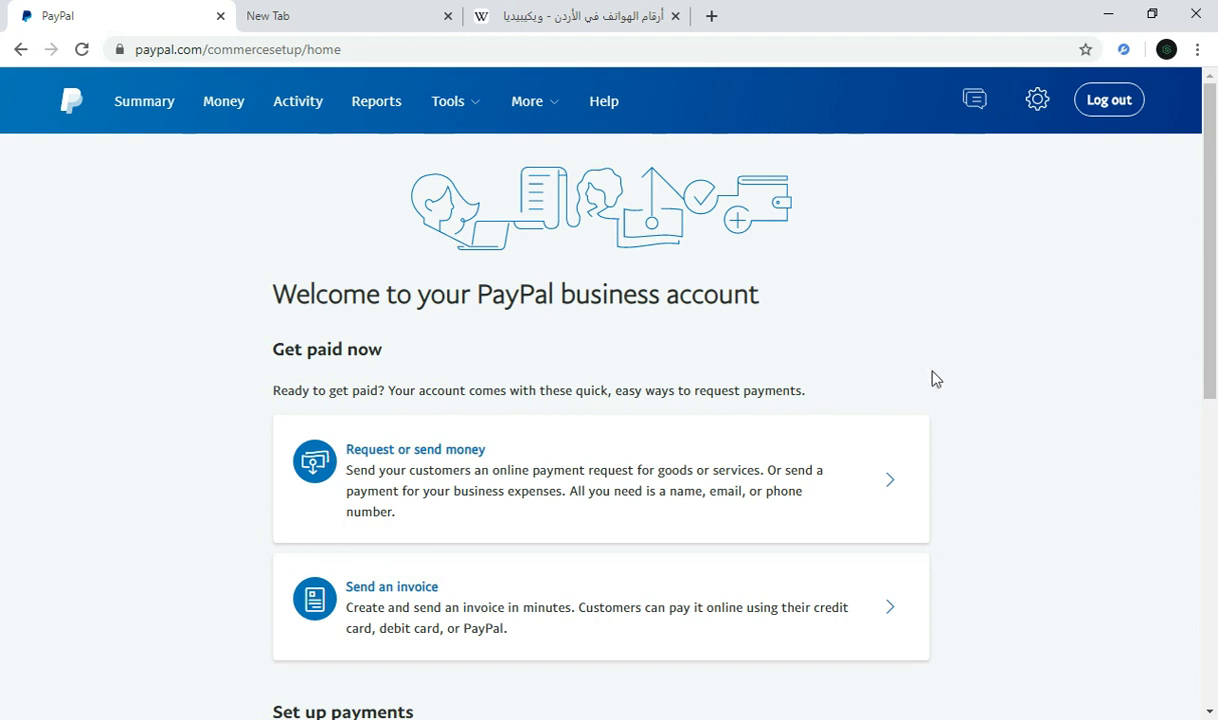
scroll(1214, 595, down, 4)
drag(1214, 595, 1215, 697)
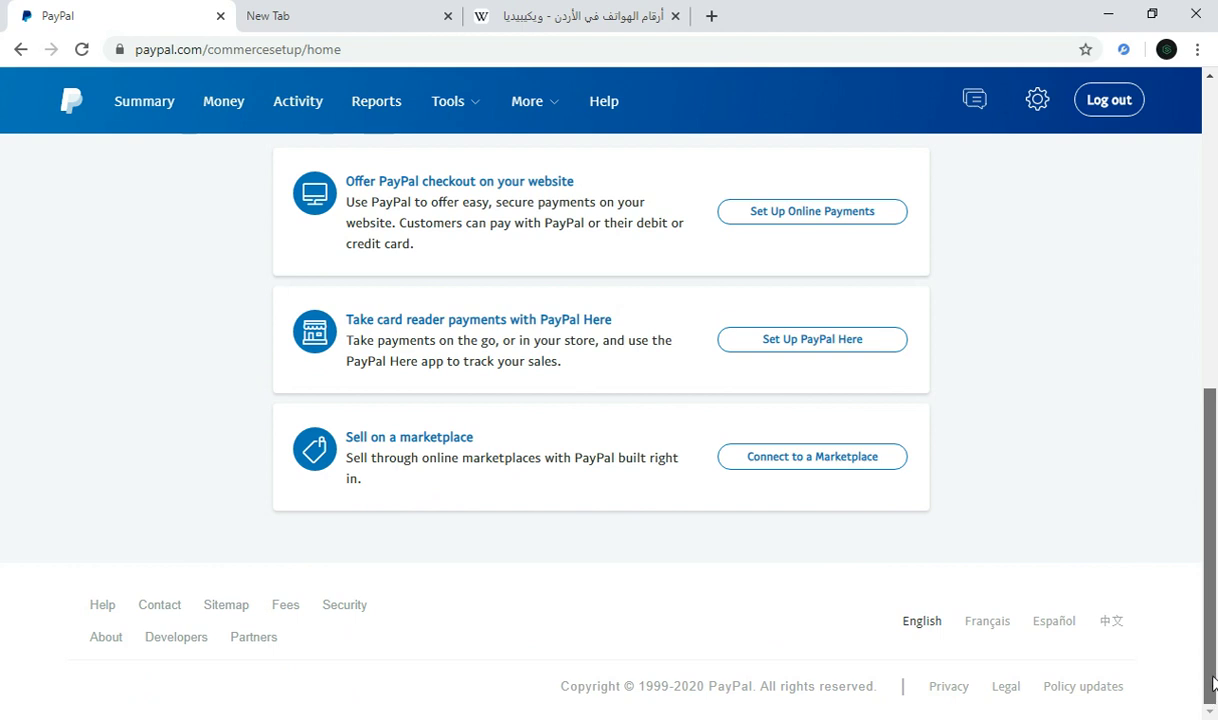
drag(1213, 683, 783, 345)
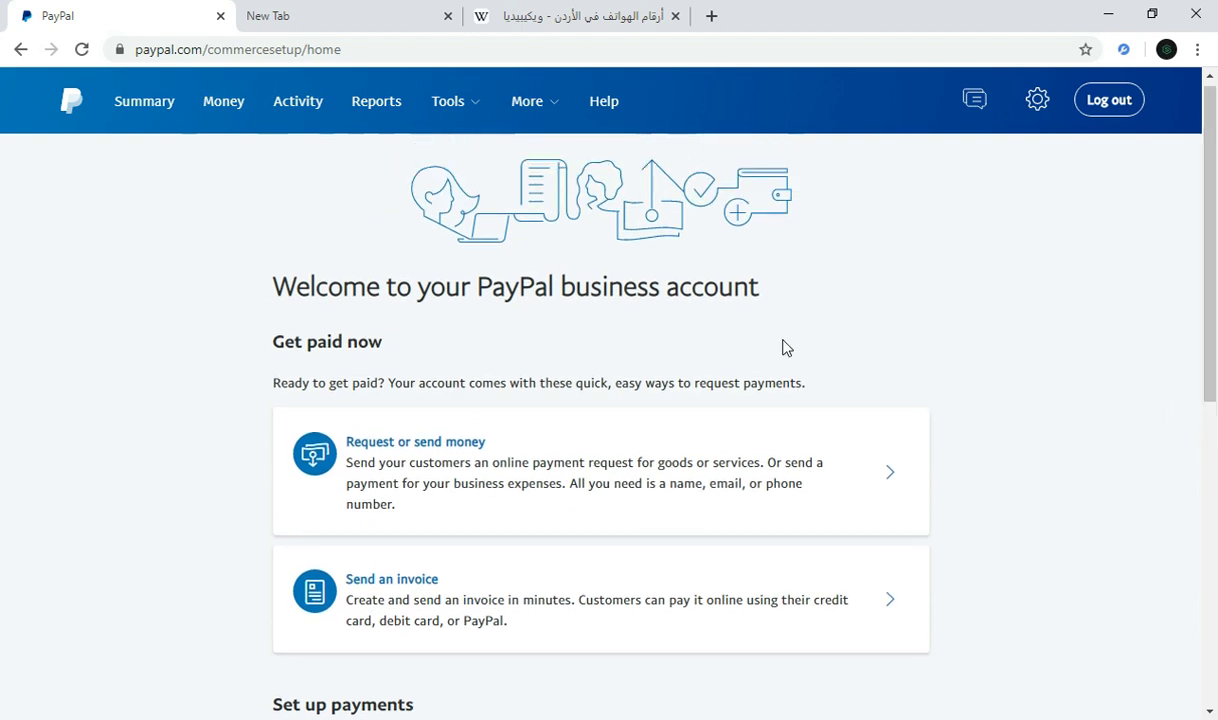
Step: Go to the Money page and choose Link a new card in the Cards section
click(226, 108)
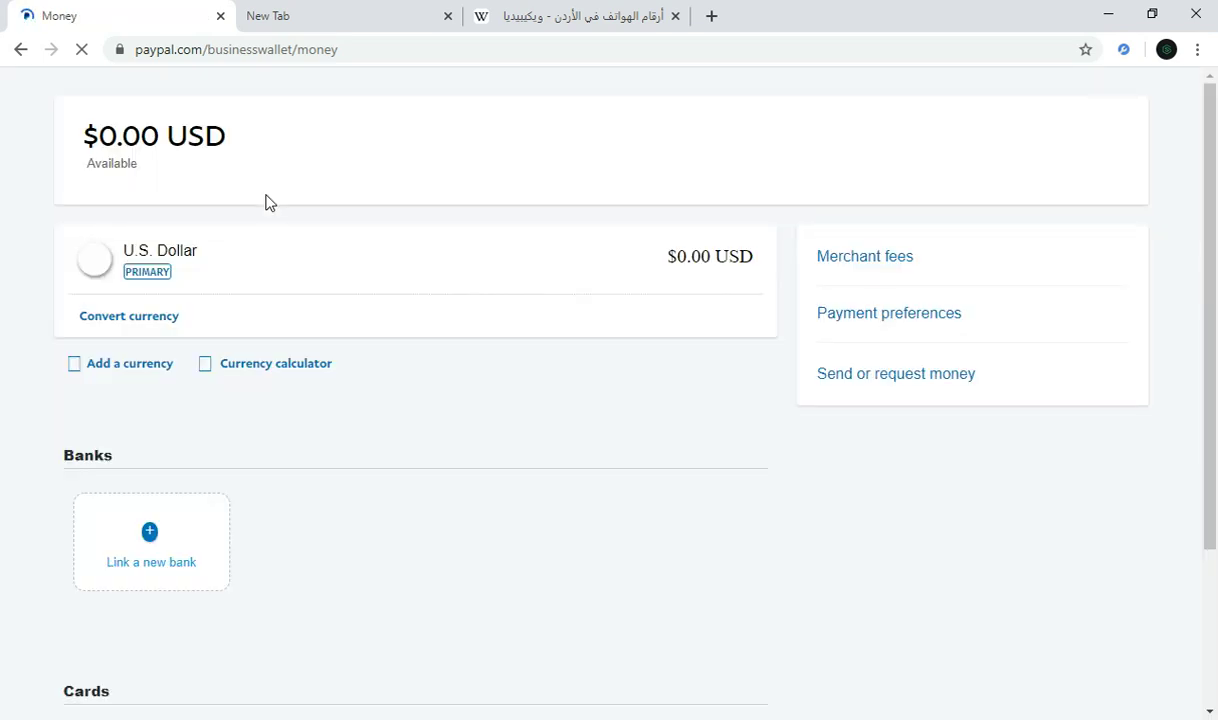
drag(1210, 312, 1185, 502)
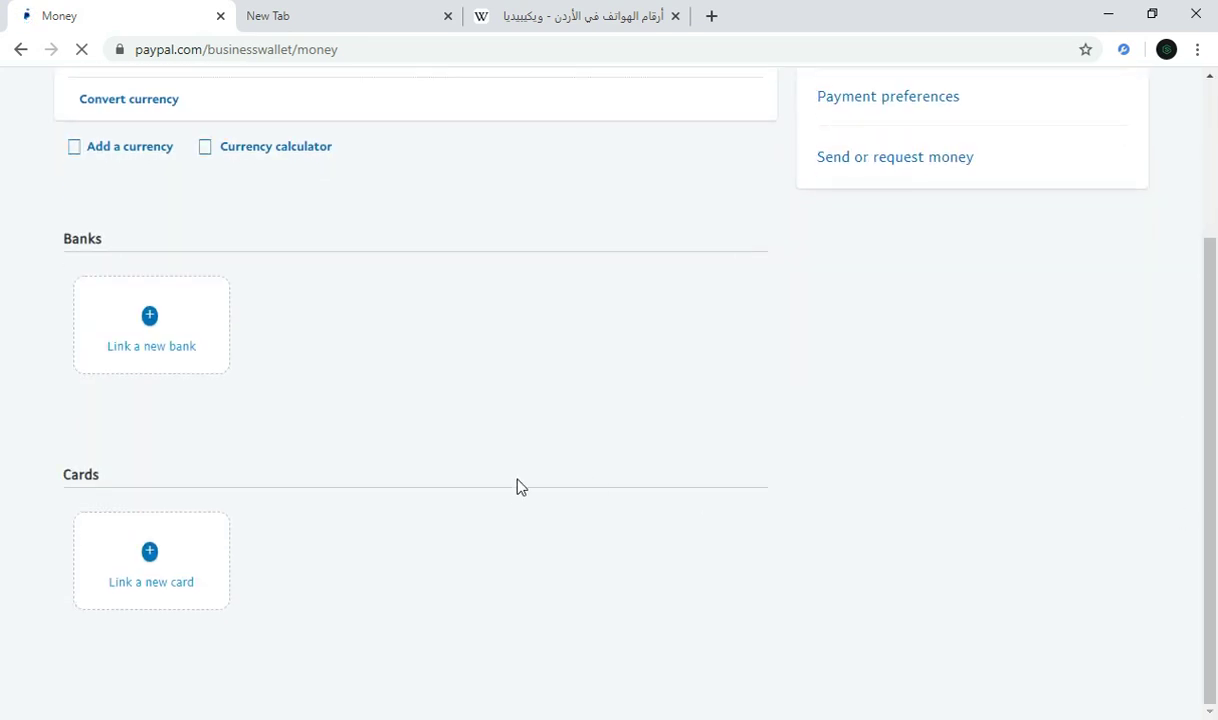
click(155, 578)
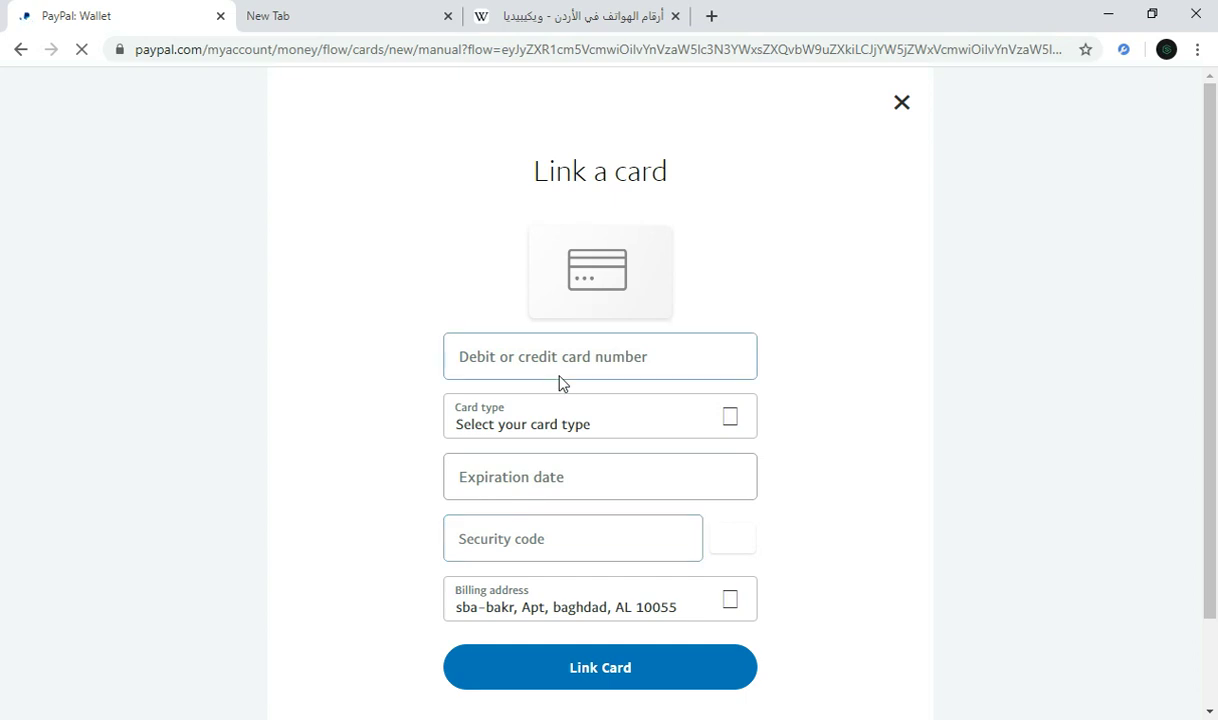
Step: Enter the card number, opening the Card type list but leaving no type selected
click(561, 358)
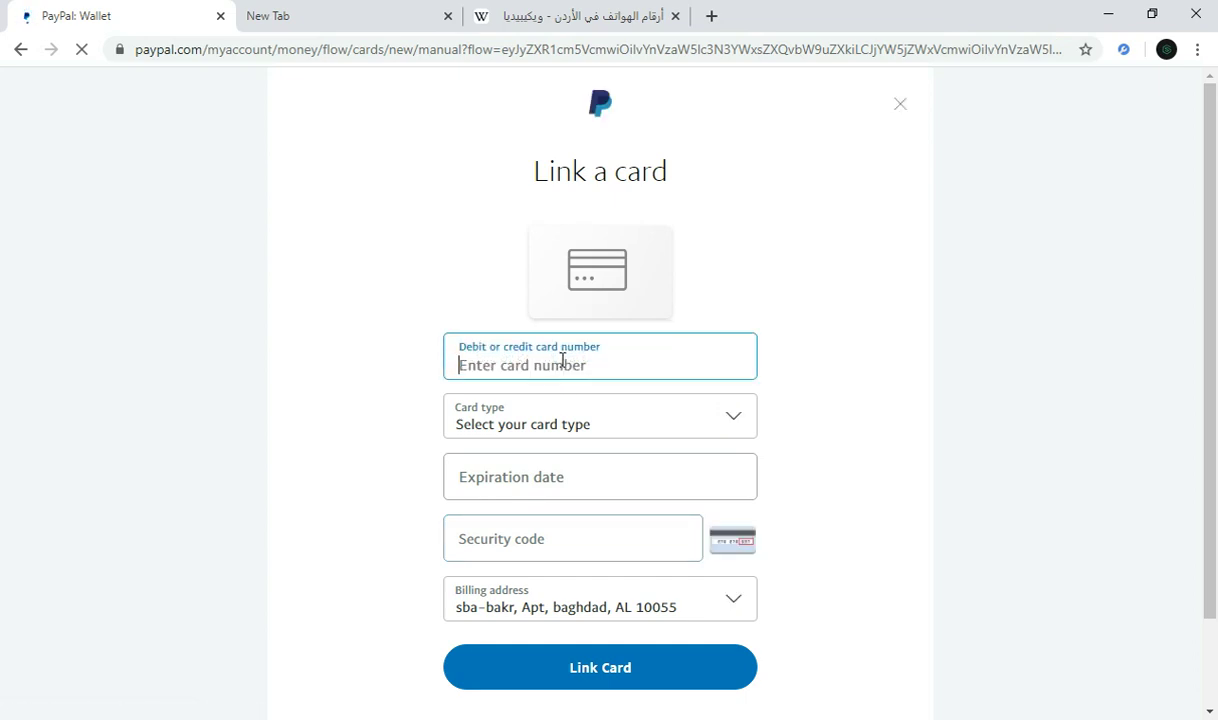
text(100013013)
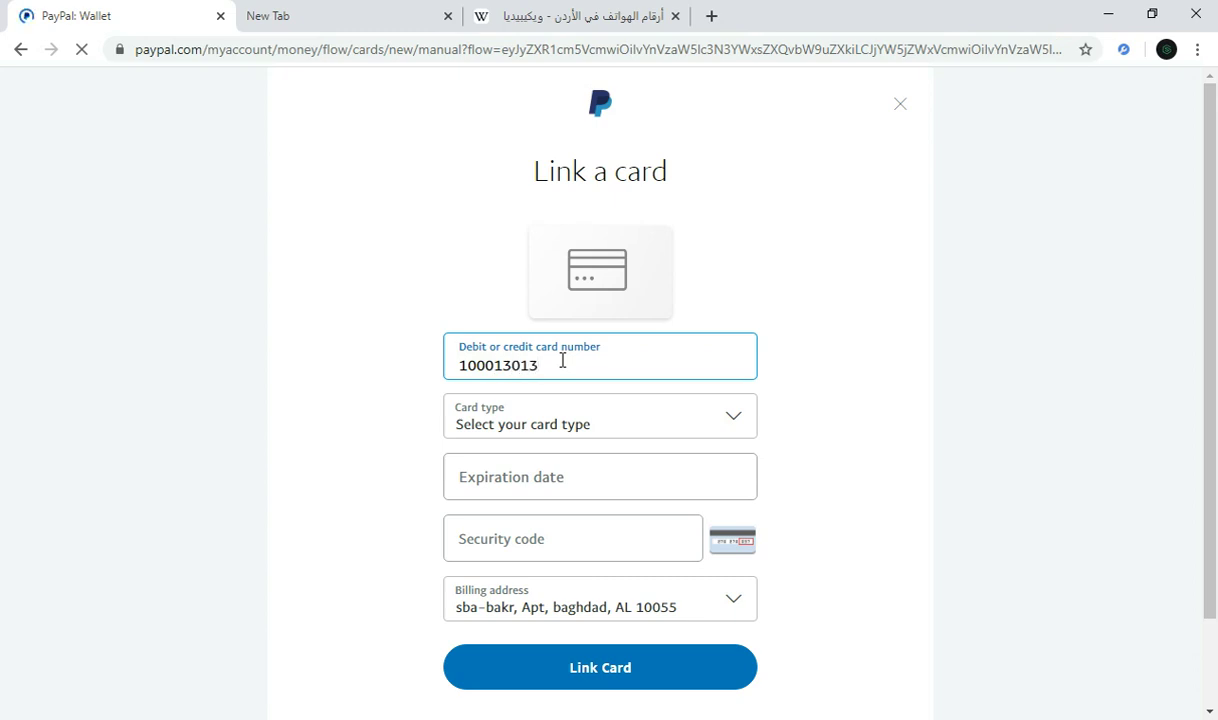
click(640, 410)
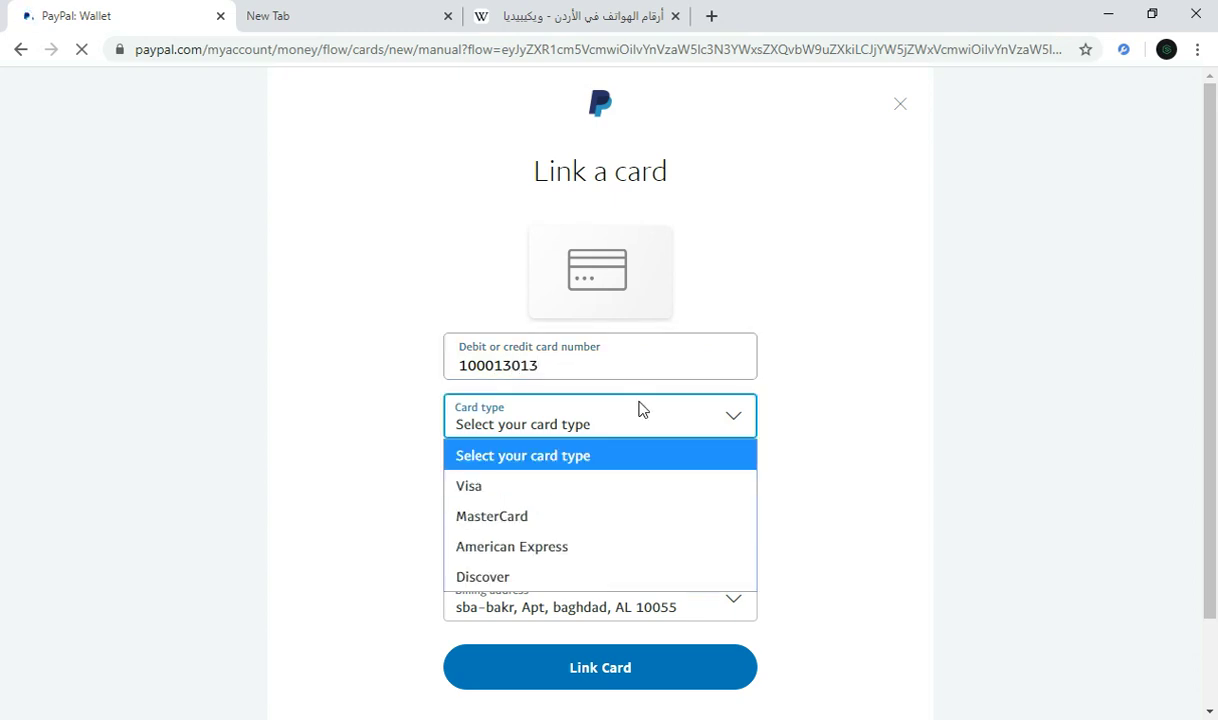
click(608, 496)
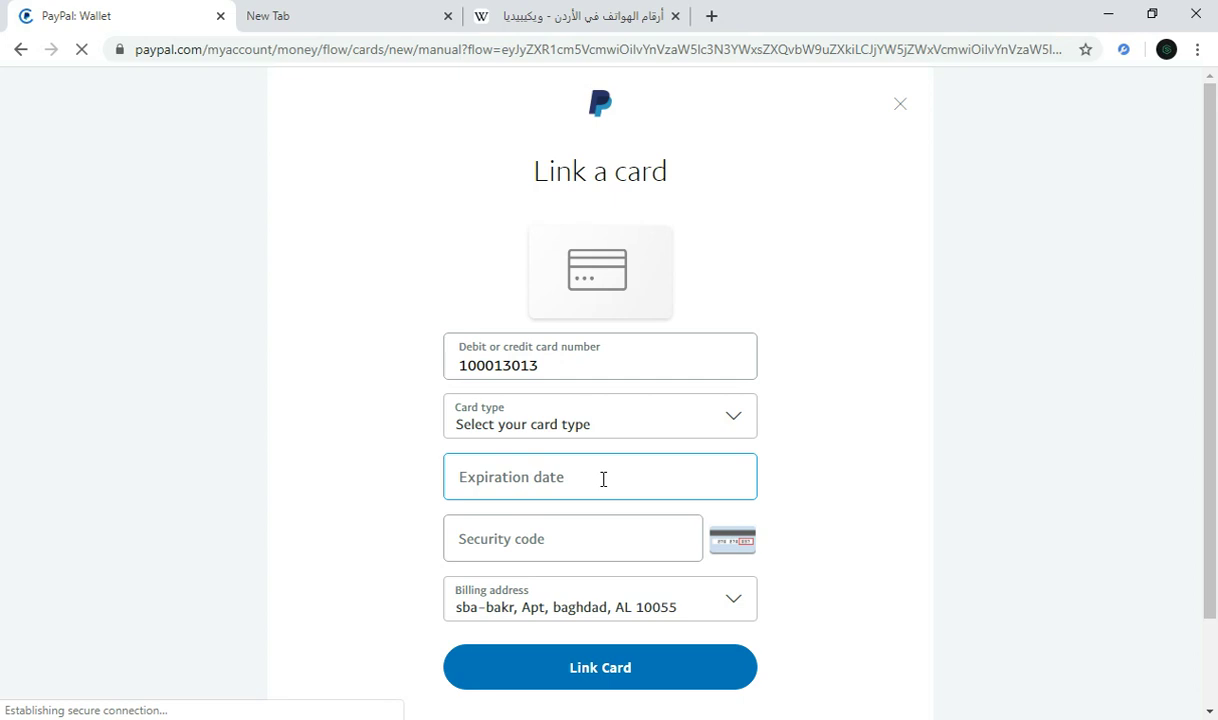
Step: Enter 02/20 as the card's expiration date
click(621, 479)
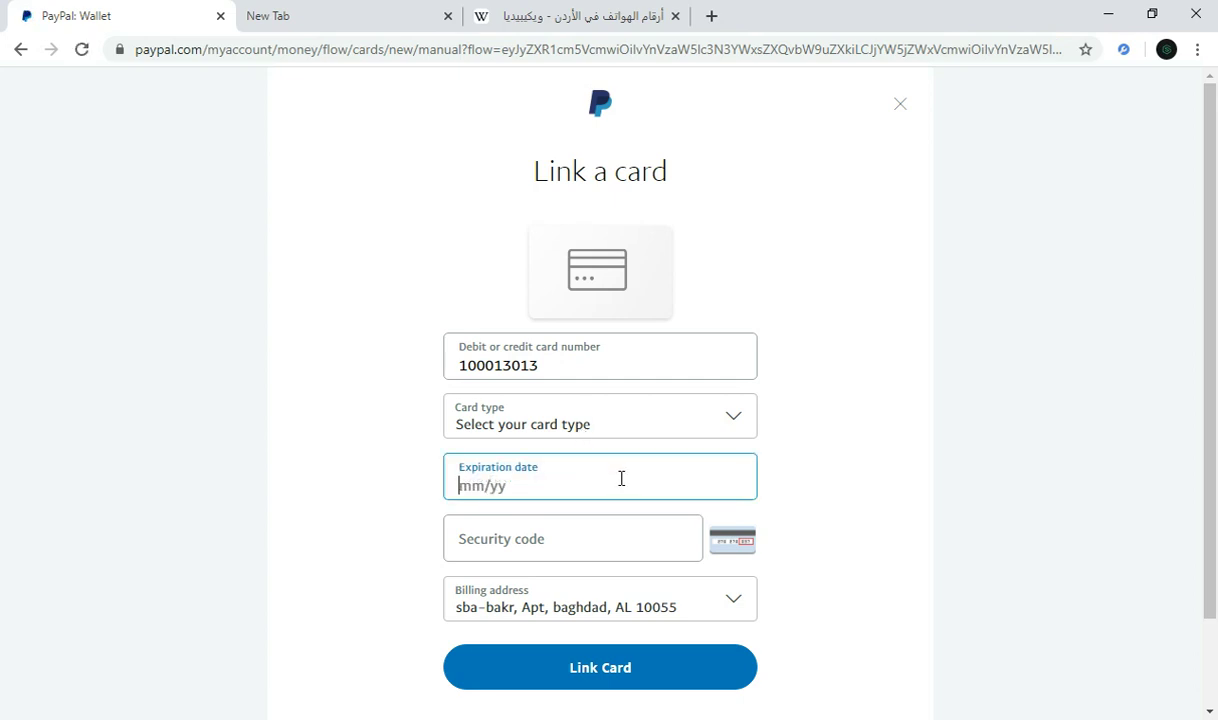
text(02/20)
click(955, 537)
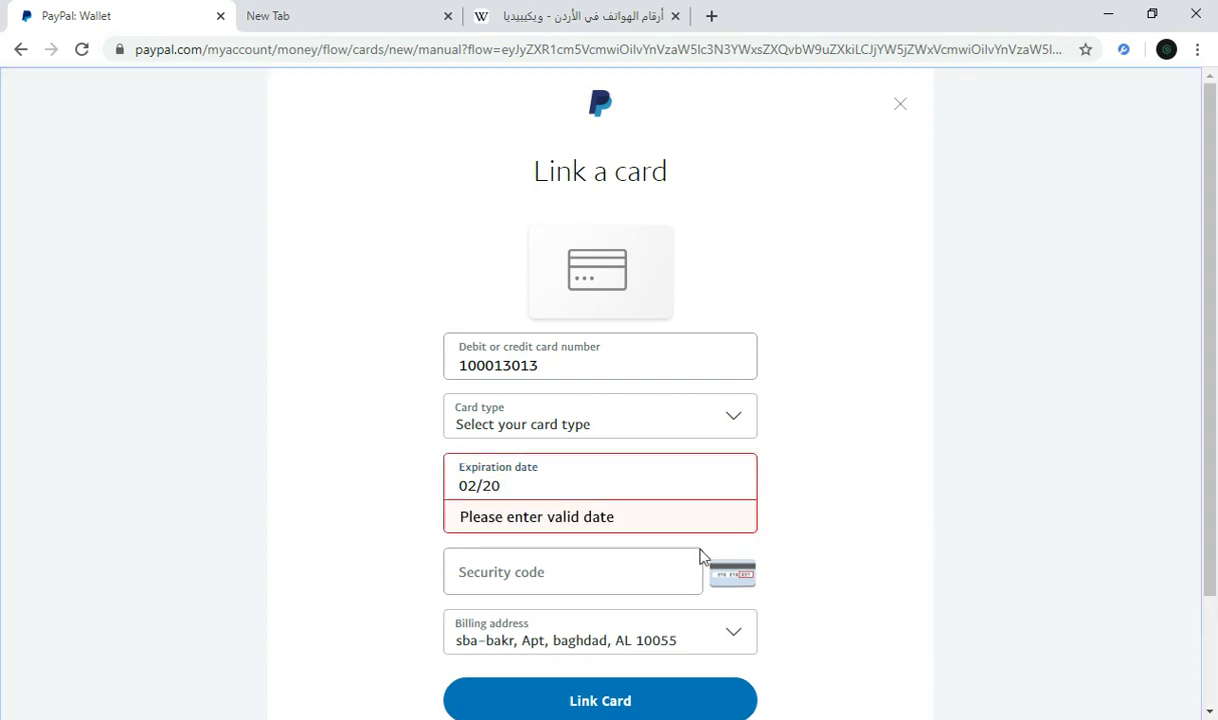
Step: Fill in the card's security code, then leave the form for the Money page
click(623, 575)
scroll(1216, 487, down, 1)
scroll(1216, 487, down, 1)
text(123)
drag(1216, 463, 1216, 512)
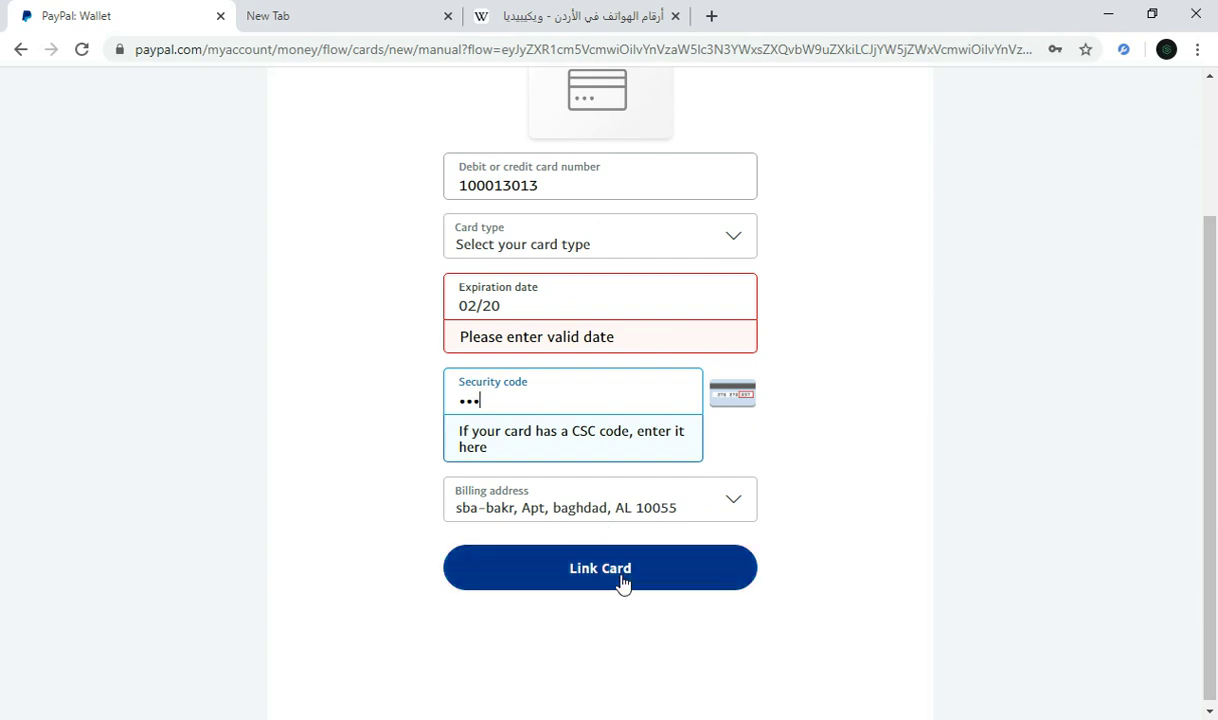
scroll(1210, 295, up, 1)
drag(1210, 295, 1208, 229)
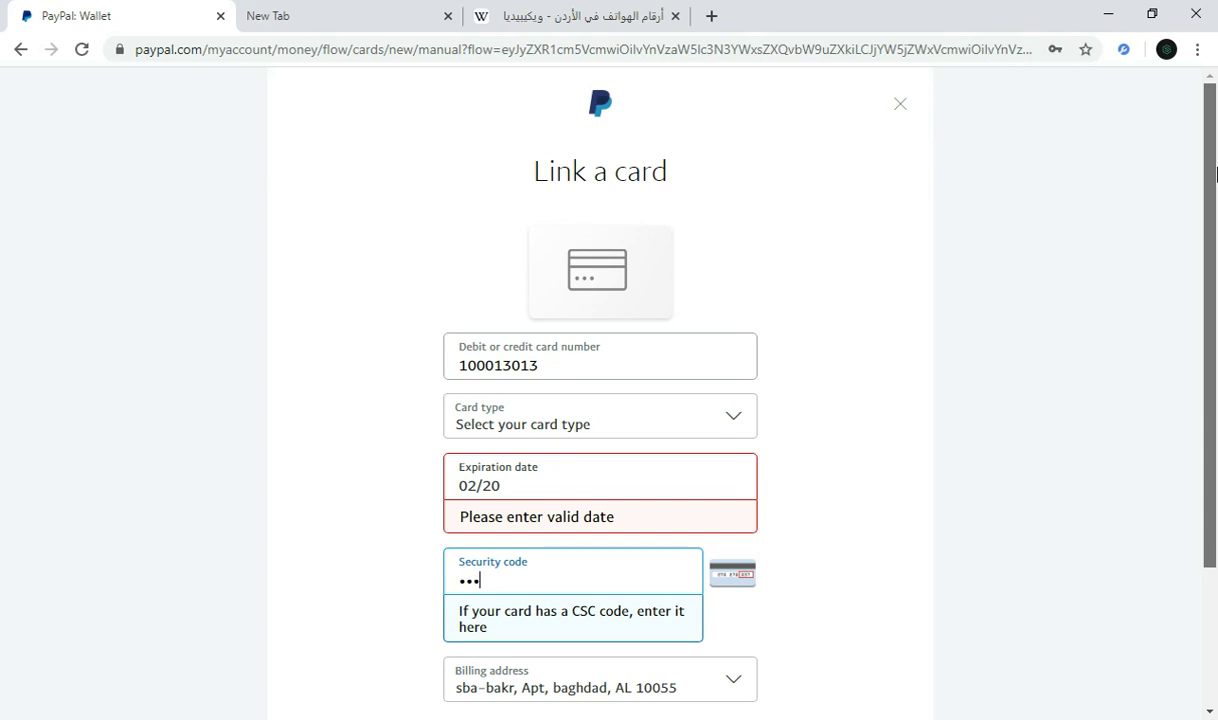
click(21, 50)
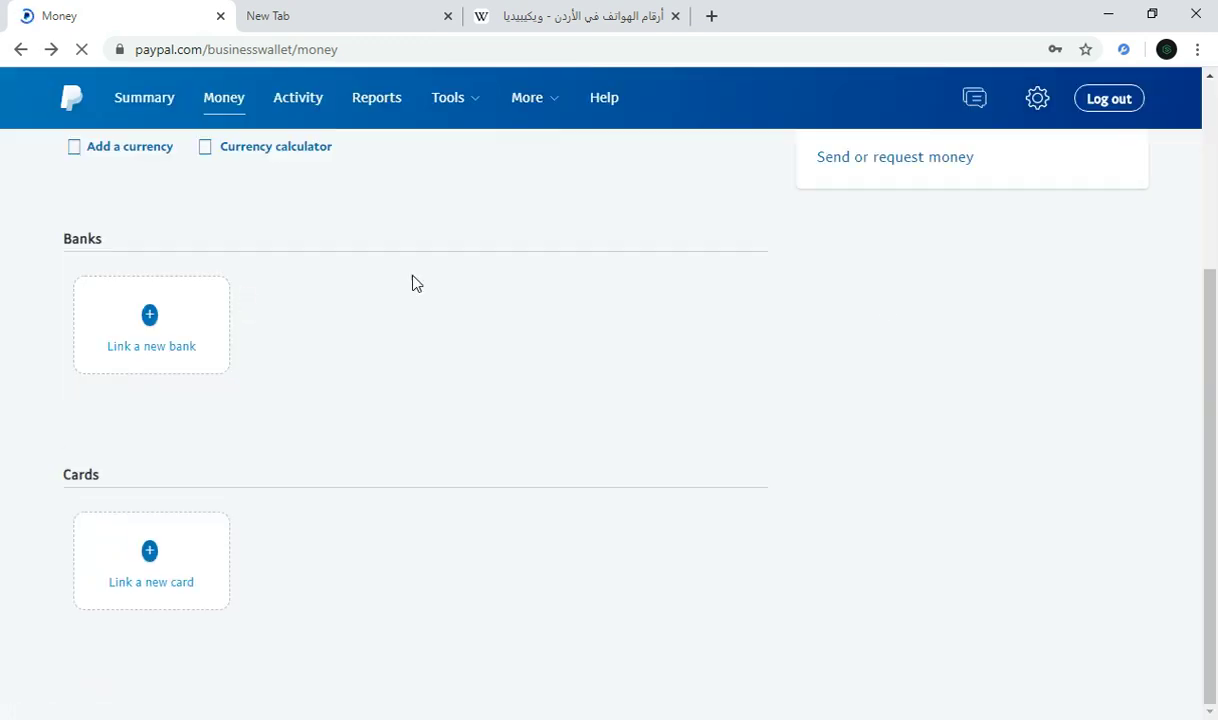
Step: Scroll the Money page to its top and briefly highlight the $0.00 USD balance
drag(1210, 373, 1207, 190)
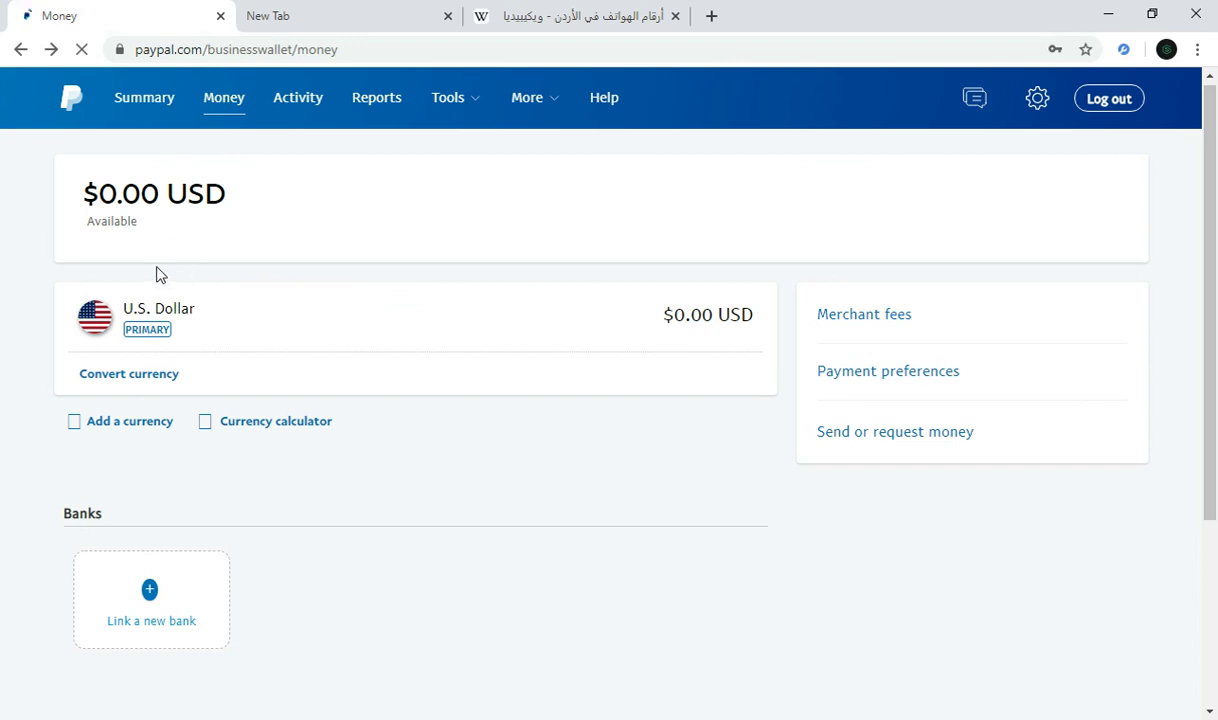
drag(237, 209, 120, 193)
click(128, 190)
click(370, 297)
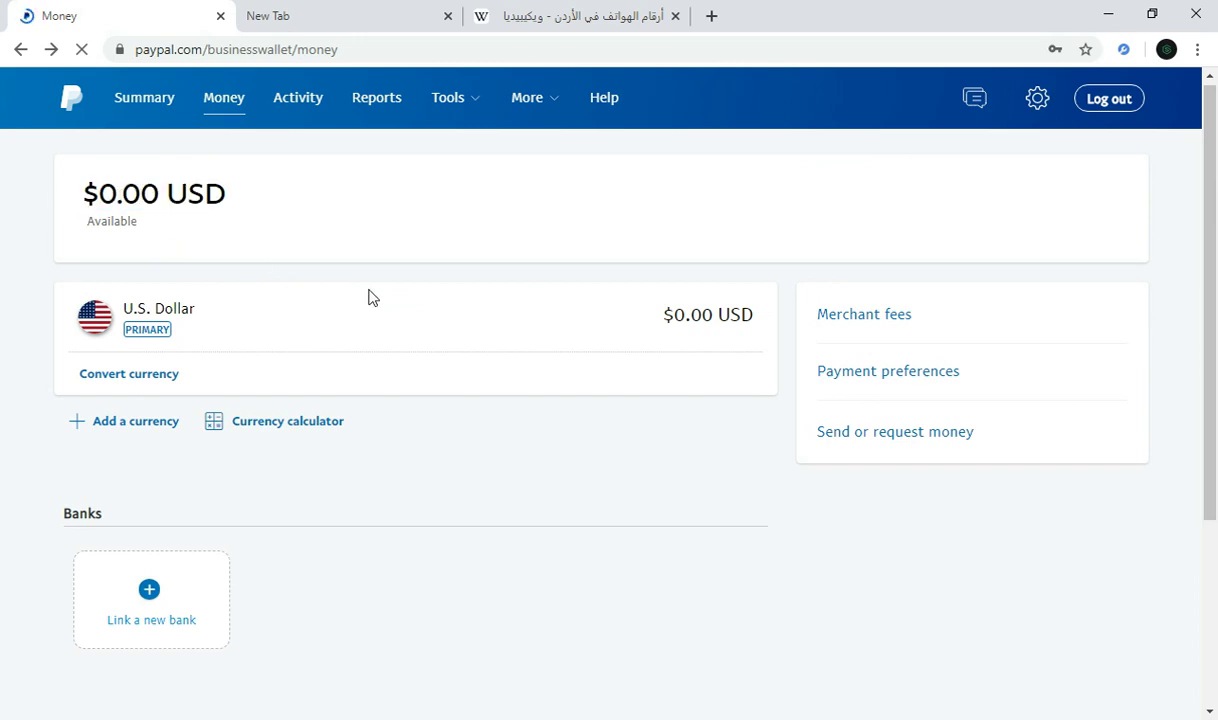